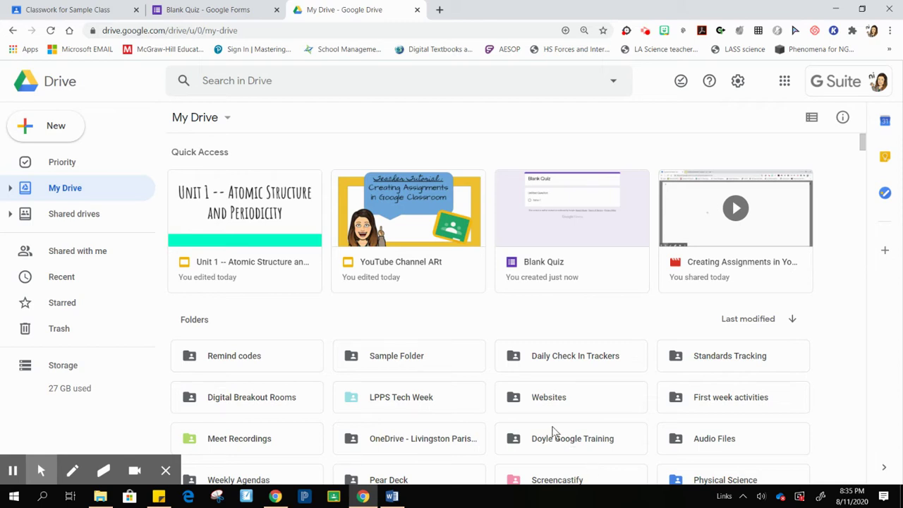
# Create a new blank Google Form from My Drive
pyautogui.click(56, 125)
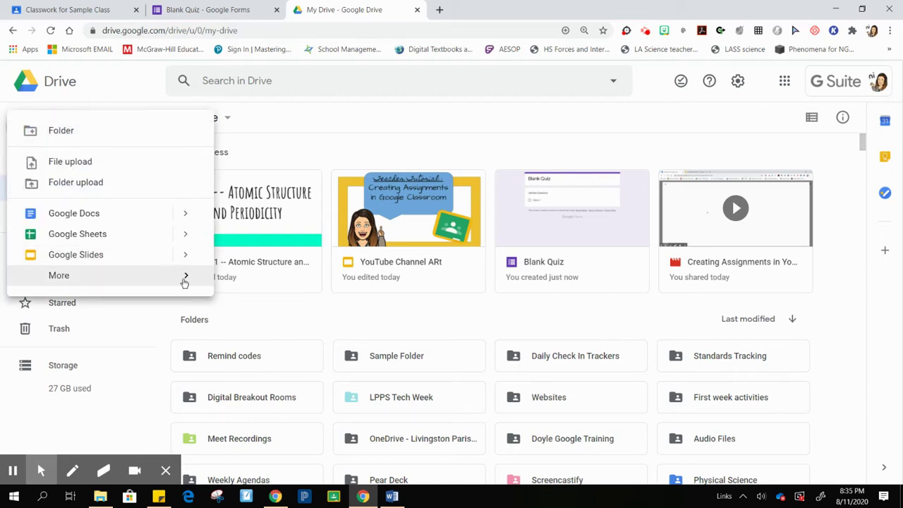
pyautogui.moveTo(186, 278)
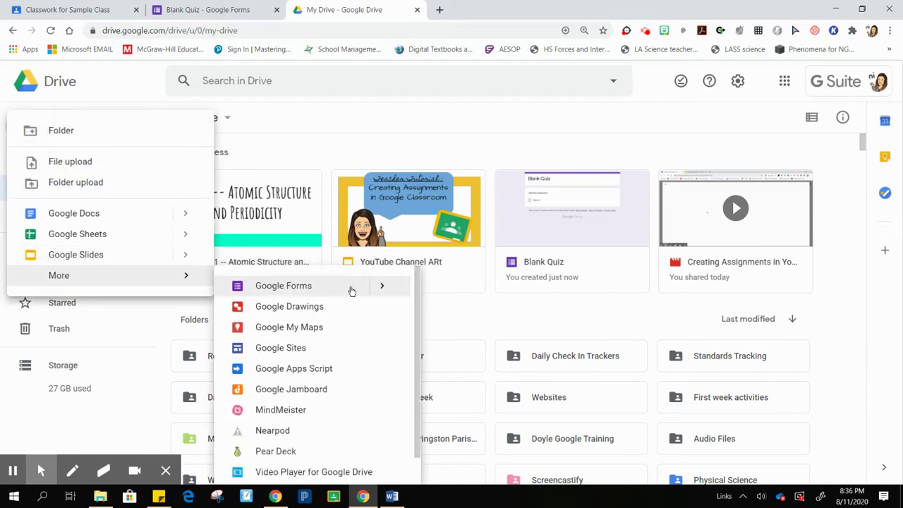
pyautogui.click(381, 289)
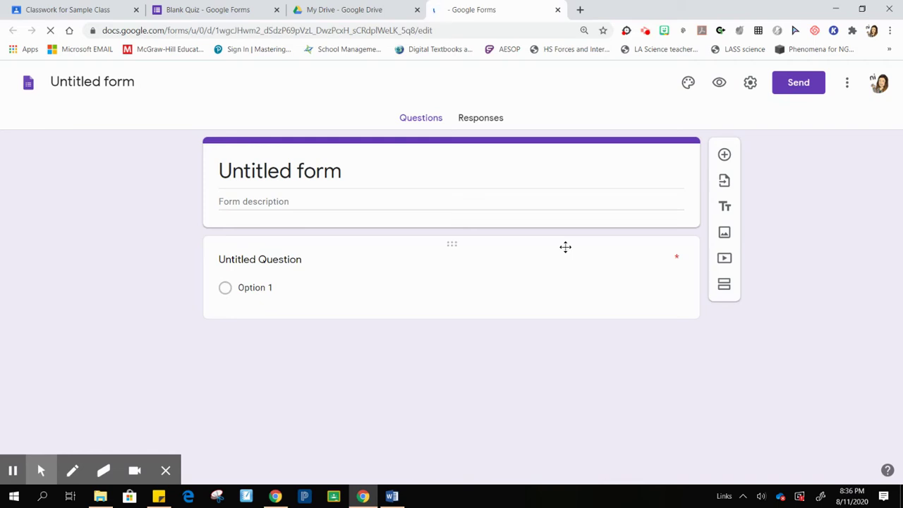
# Title the form "Matter Quiz" and apply the same title as its file name
pyautogui.click(319, 171)
pyautogui.write('Ma')
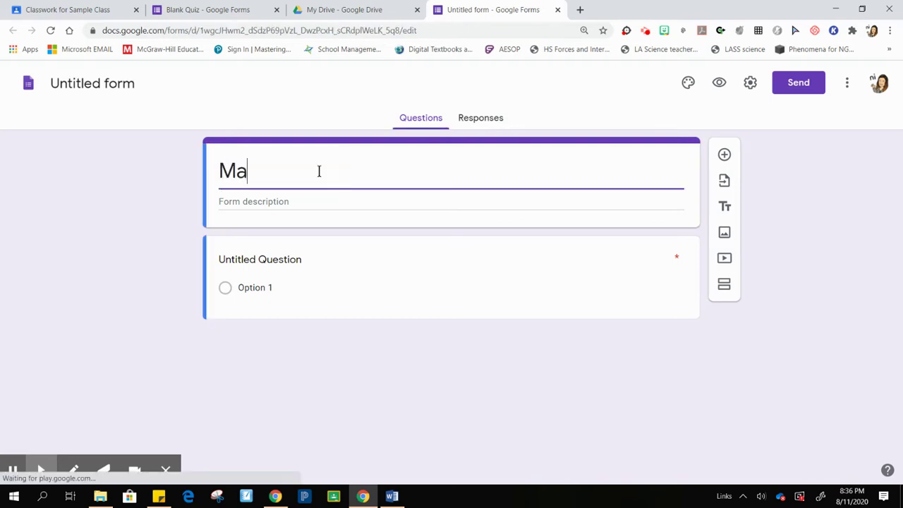
pyautogui.press('BackSpace')
pyautogui.press('BackSpace')
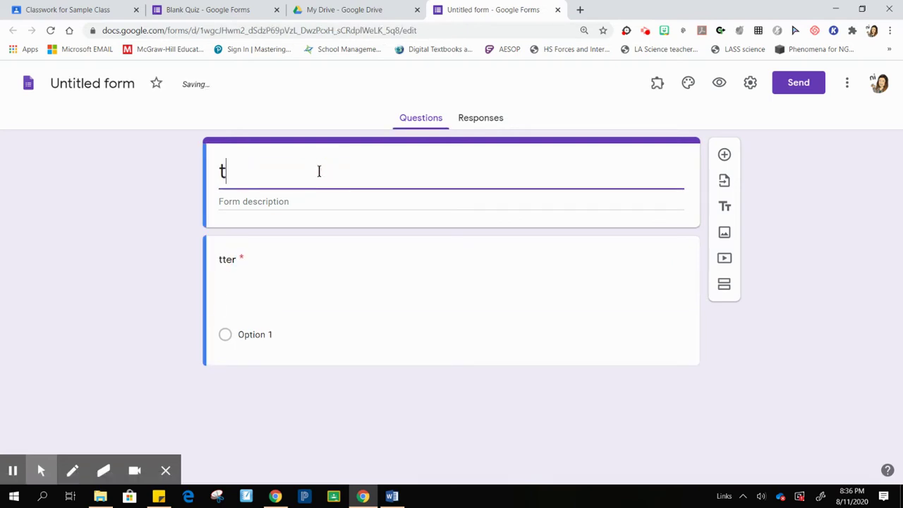
pyautogui.write('Matter Q')
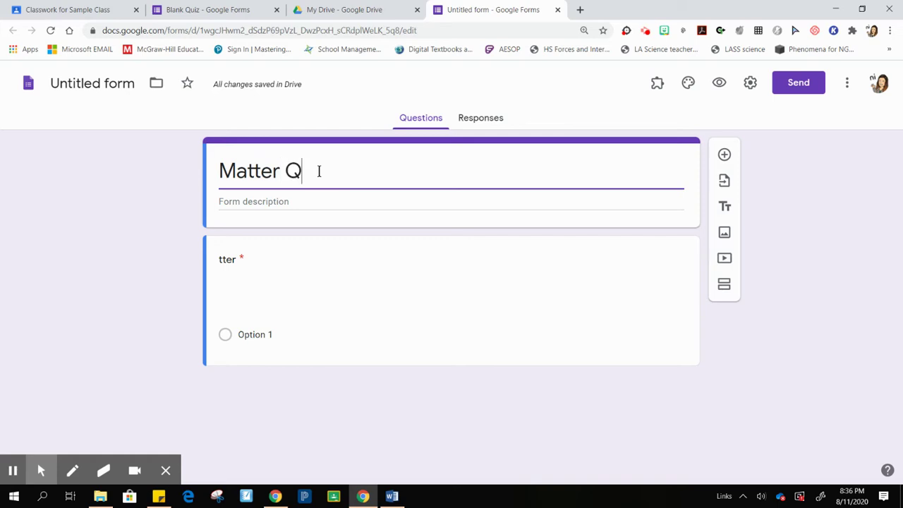
pyautogui.write('uiz')
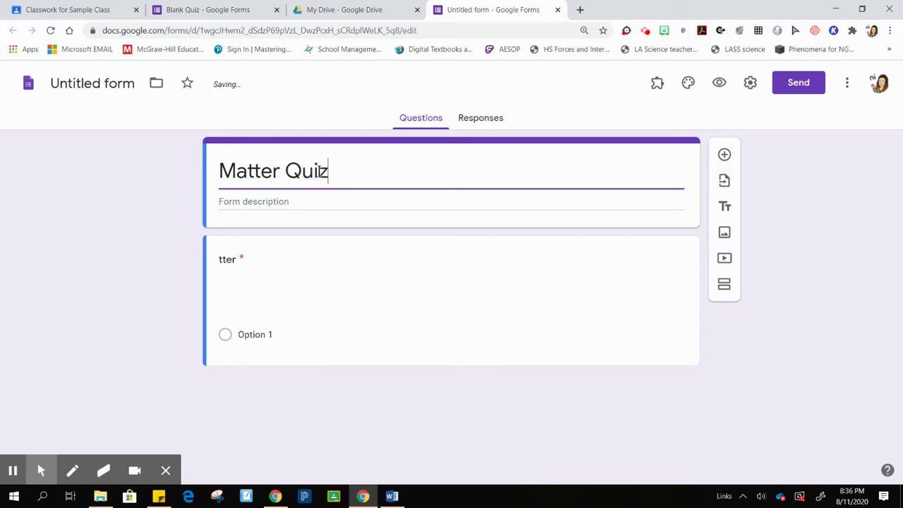
pyautogui.click(110, 87)
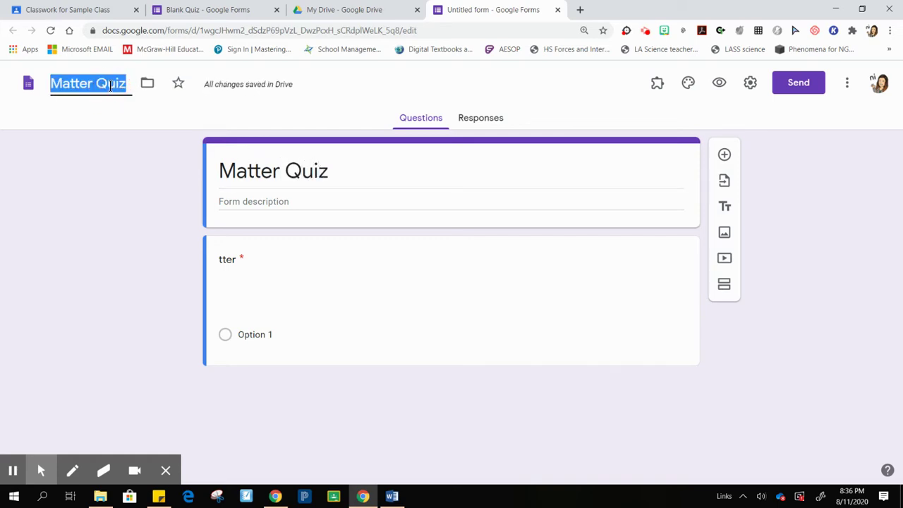
# Move the form into the Chemistry folder in My Drive and accept the access change
pyautogui.click(148, 84)
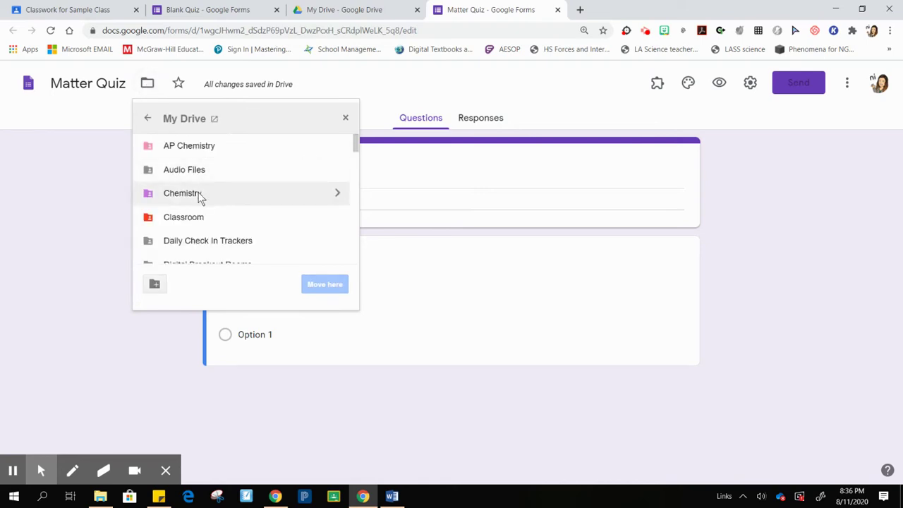
pyautogui.click(283, 201)
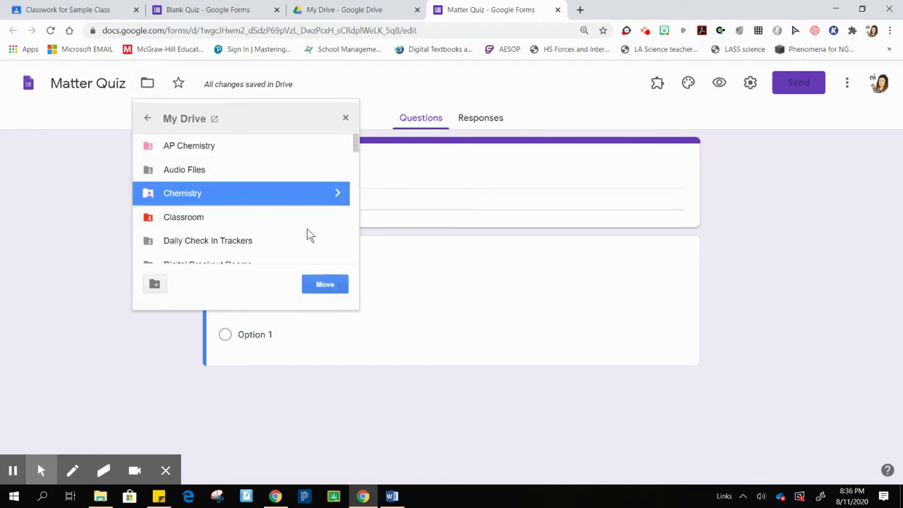
pyautogui.click(326, 284)
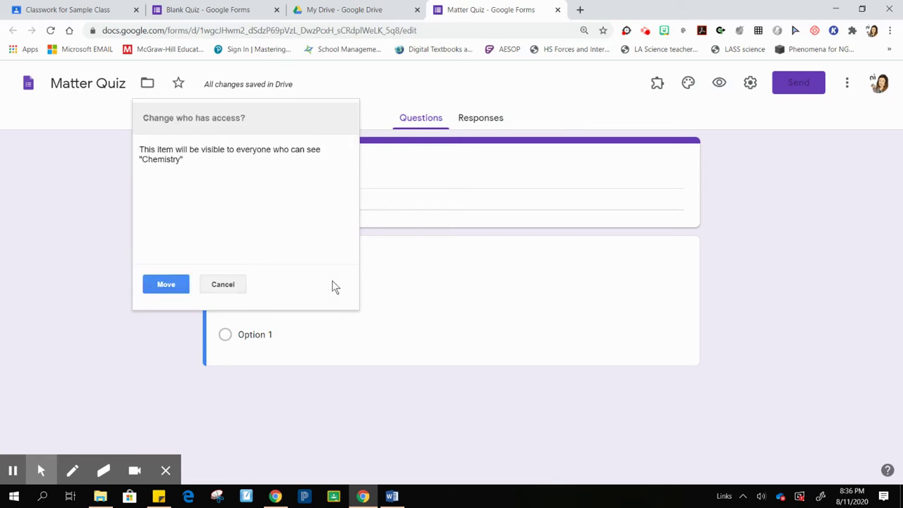
pyautogui.click(161, 286)
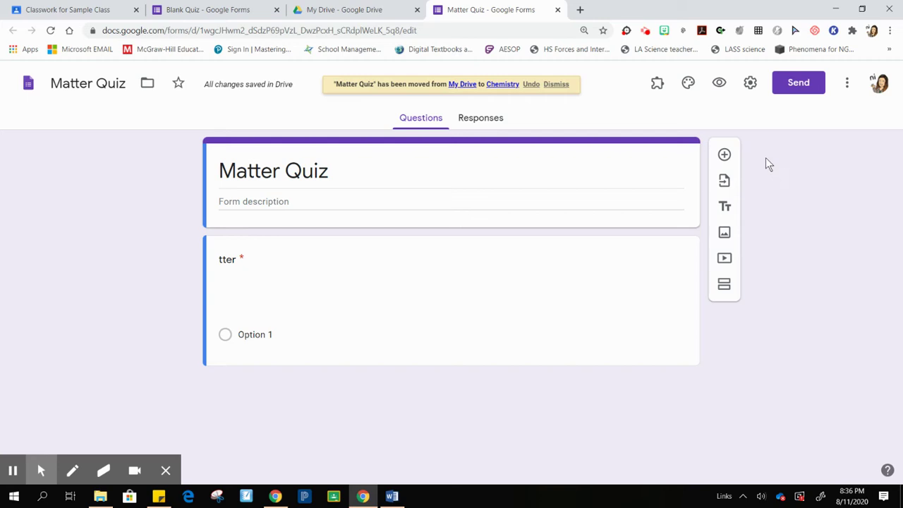
# In the form's general settings, limit respondents to 1 response and review the remaining respondent options
pyautogui.click(750, 84)
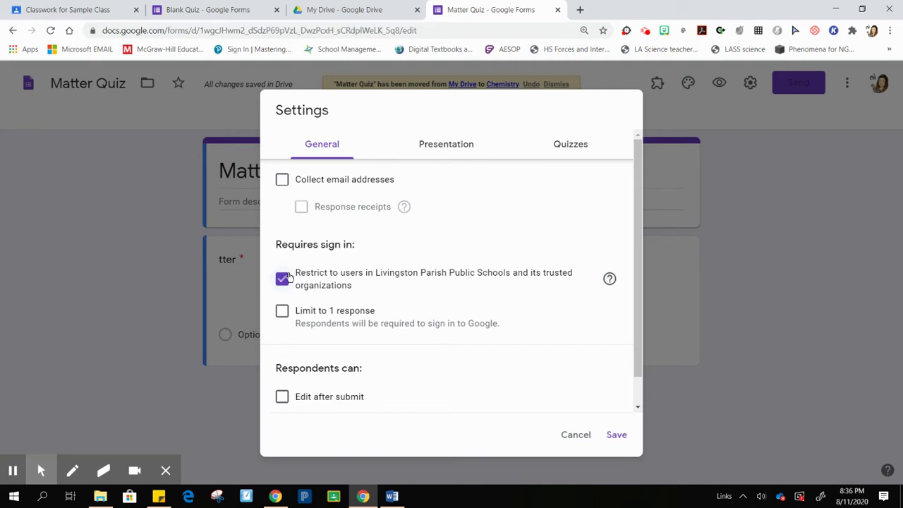
pyautogui.click(282, 313)
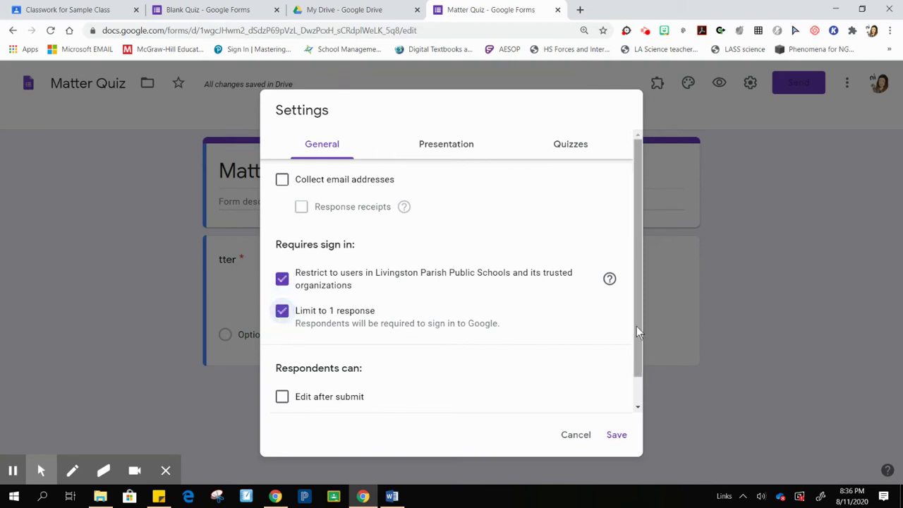
pyautogui.moveTo(636, 329); pyautogui.dragTo(641, 381)
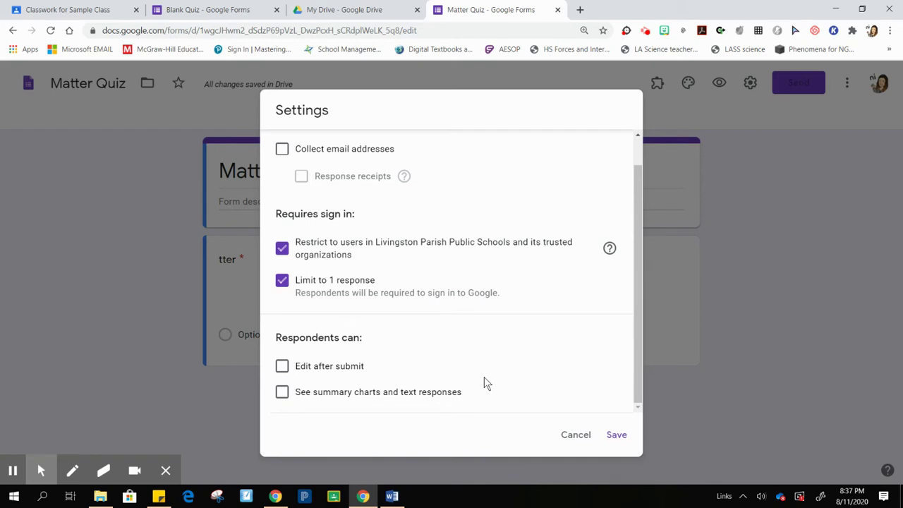
pyautogui.moveTo(639, 282); pyautogui.dragTo(641, 196)
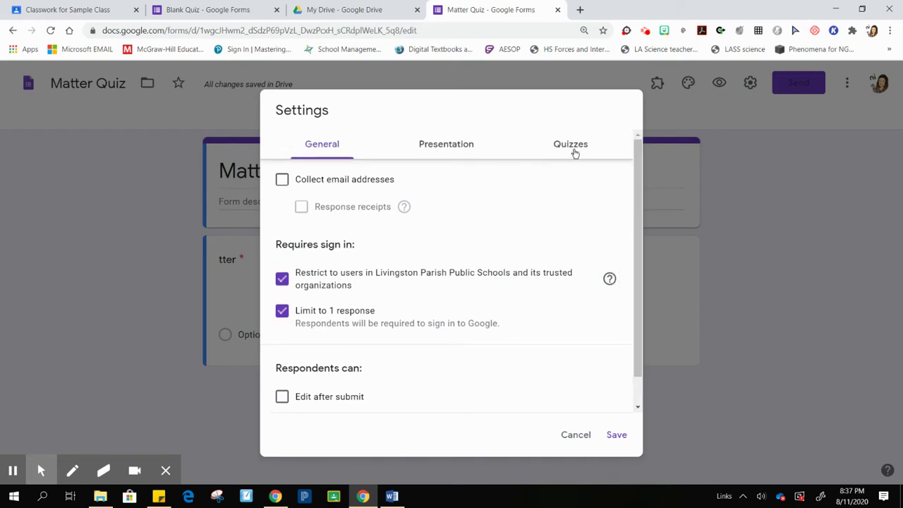
# Review the presentation settings, make the form a quiz, review the grade release and respondent options, and save the settings
pyautogui.click(470, 149)
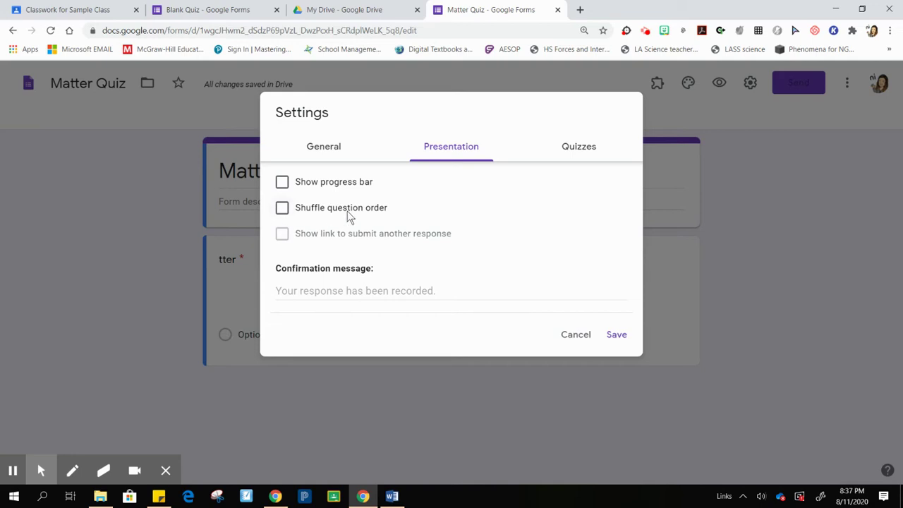
pyautogui.click(581, 153)
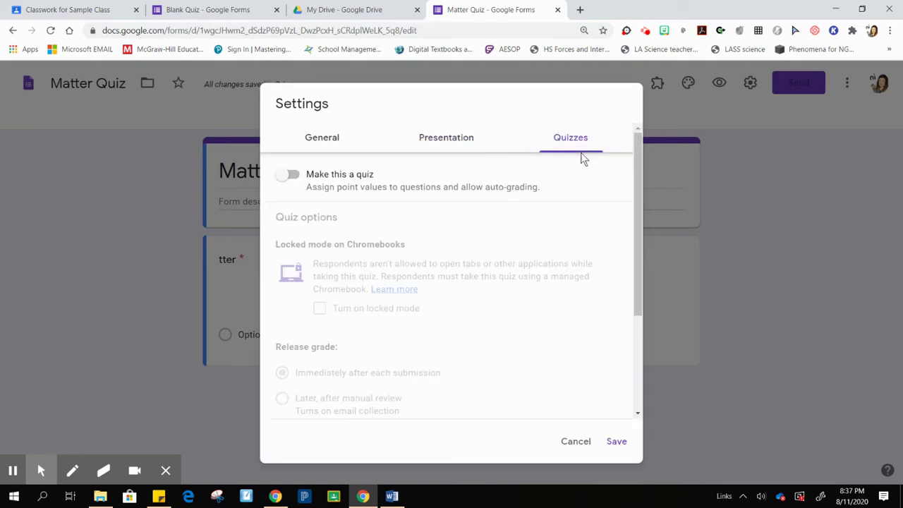
pyautogui.click(284, 176)
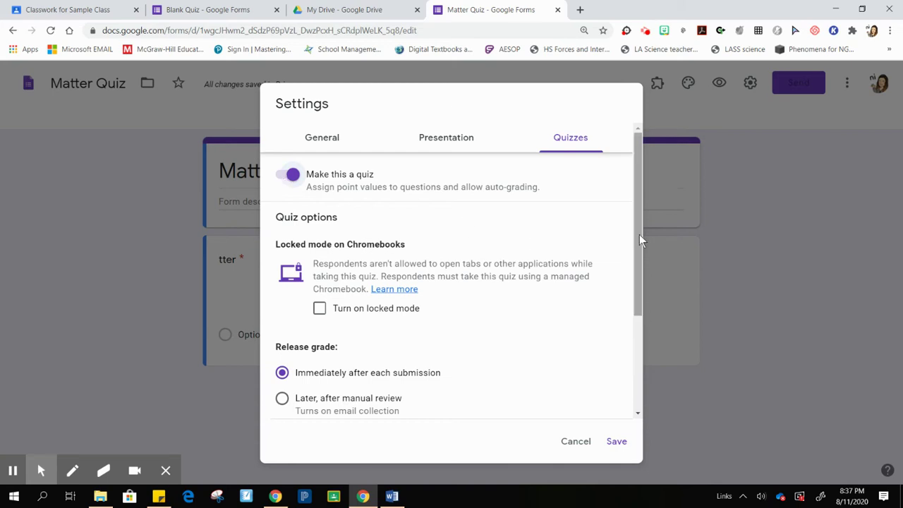
pyautogui.moveTo(640, 235); pyautogui.dragTo(648, 327)
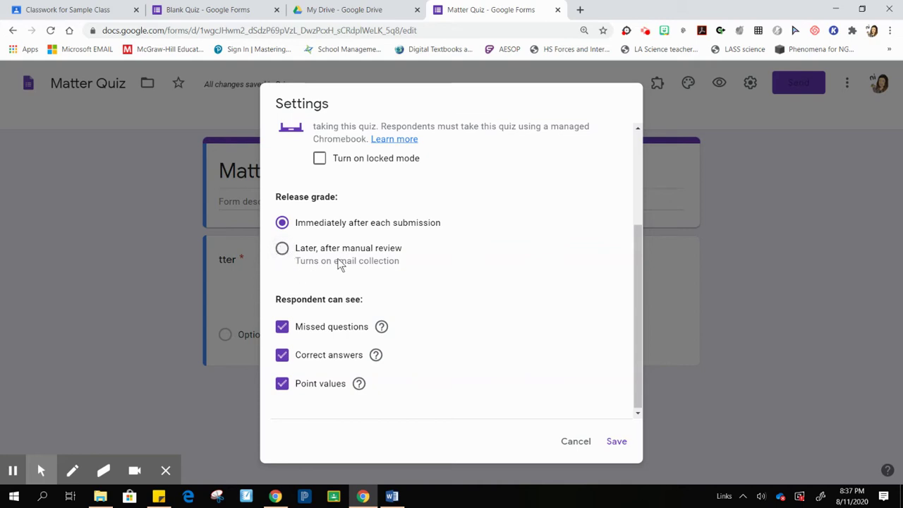
pyautogui.moveTo(638, 286); pyautogui.dragTo(640, 316)
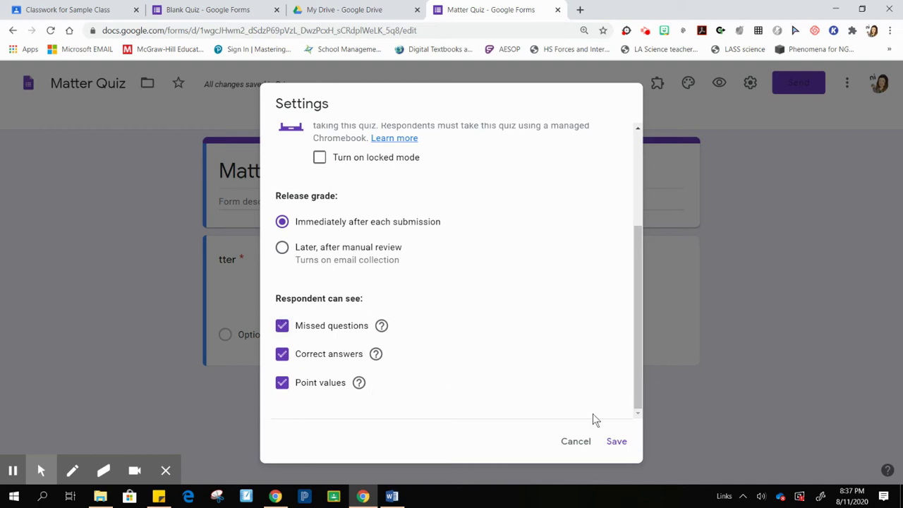
pyautogui.click(617, 443)
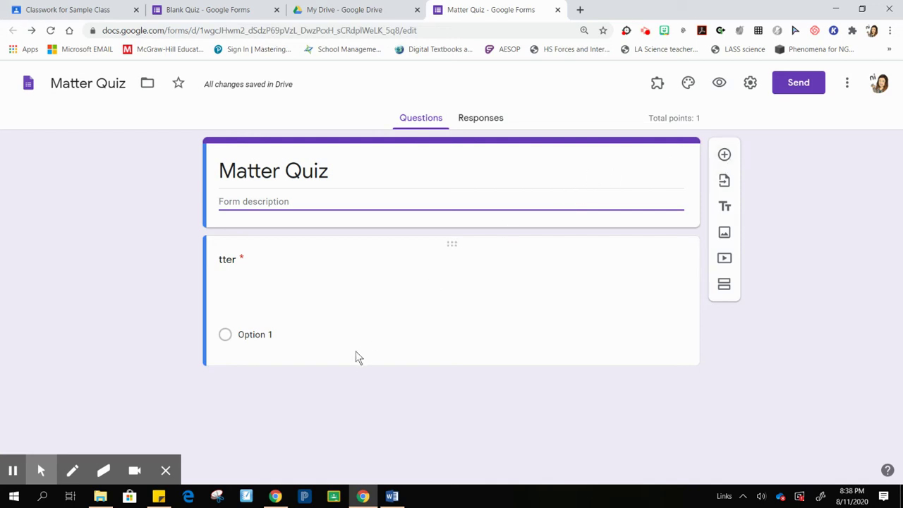
# Switch to Word to view the questions in Classification quiz.docx, then return to the form in Chrome
pyautogui.click(393, 497)
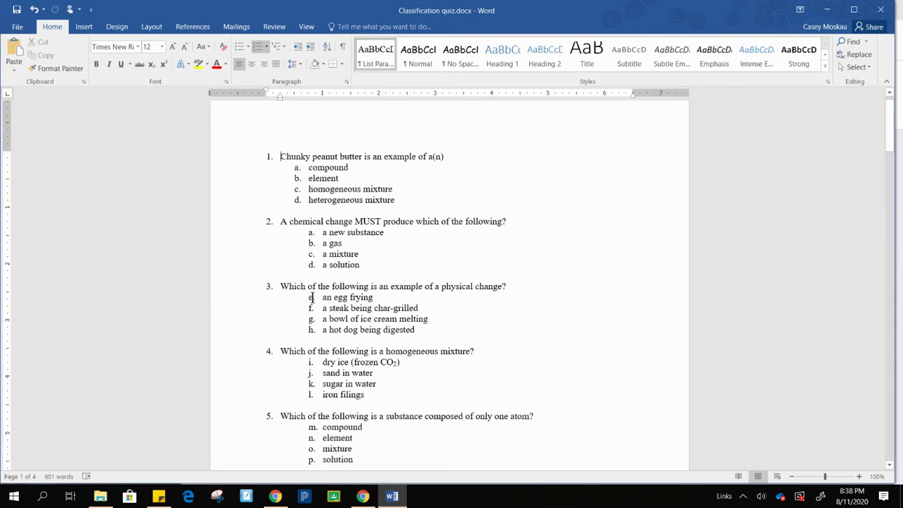
pyautogui.click(381, 499)
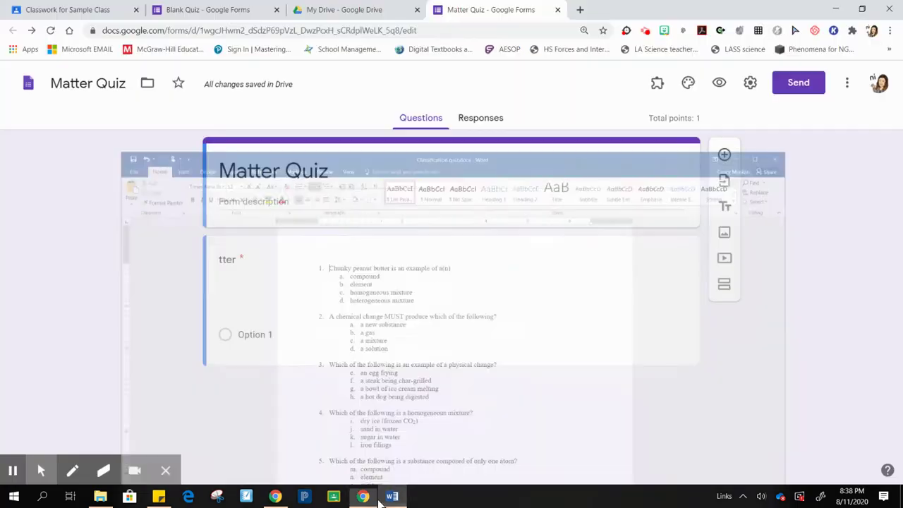
pyautogui.click(362, 496)
pyautogui.click(362, 495)
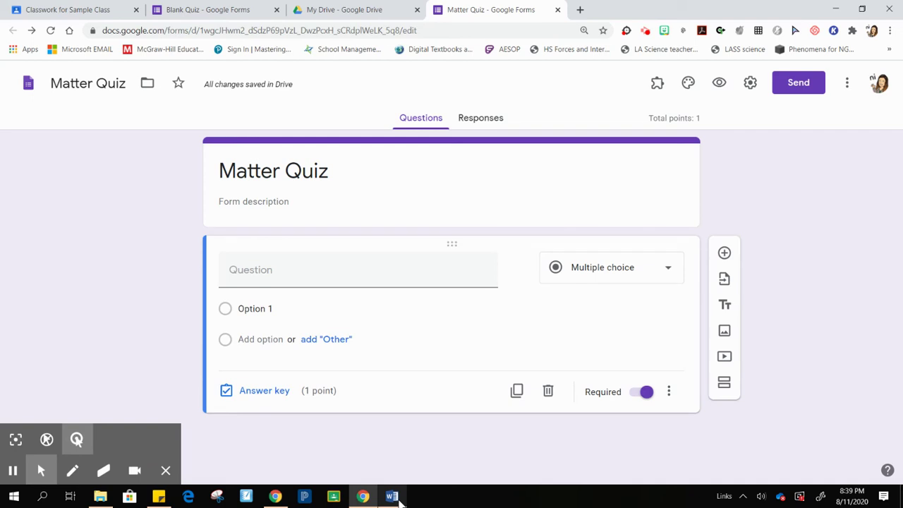
# Switch to Classification quiz.docx in Word and capture questions 1 to 5 with the Snipping Tool
pyautogui.moveTo(399, 499)
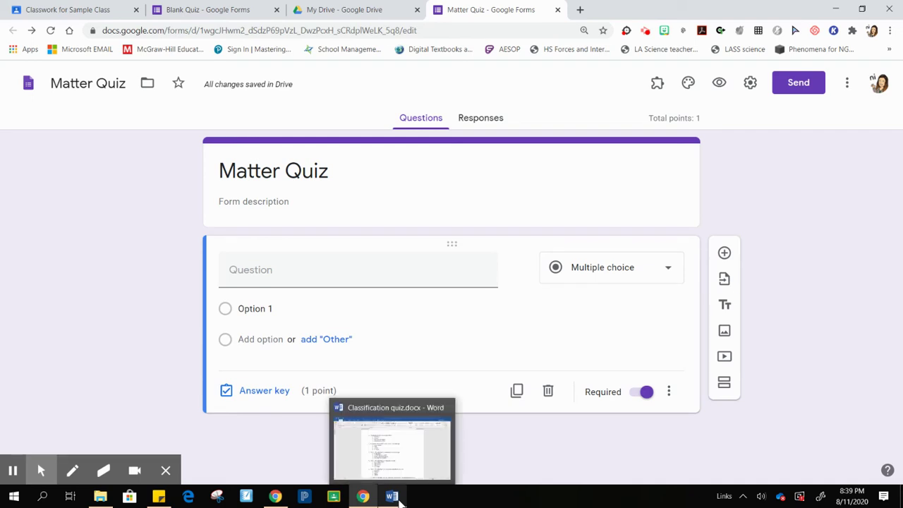
pyautogui.click(393, 497)
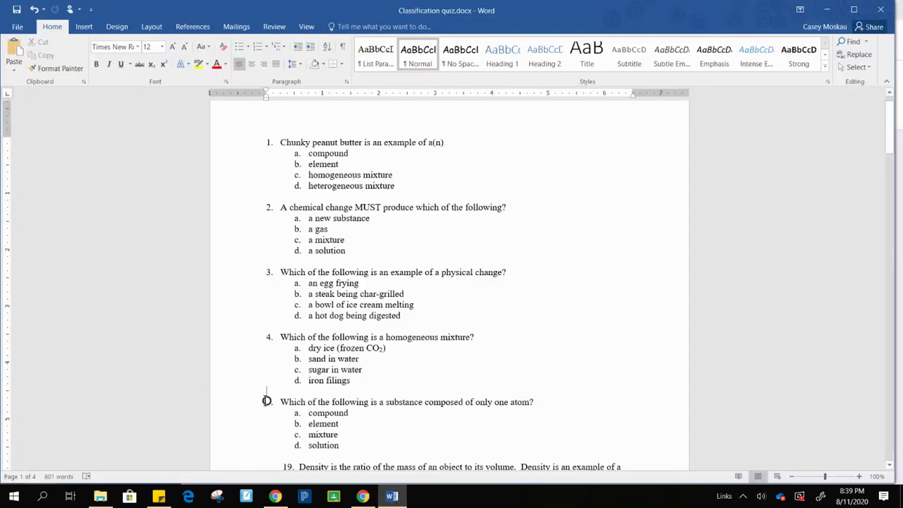
pyautogui.click(501, 340)
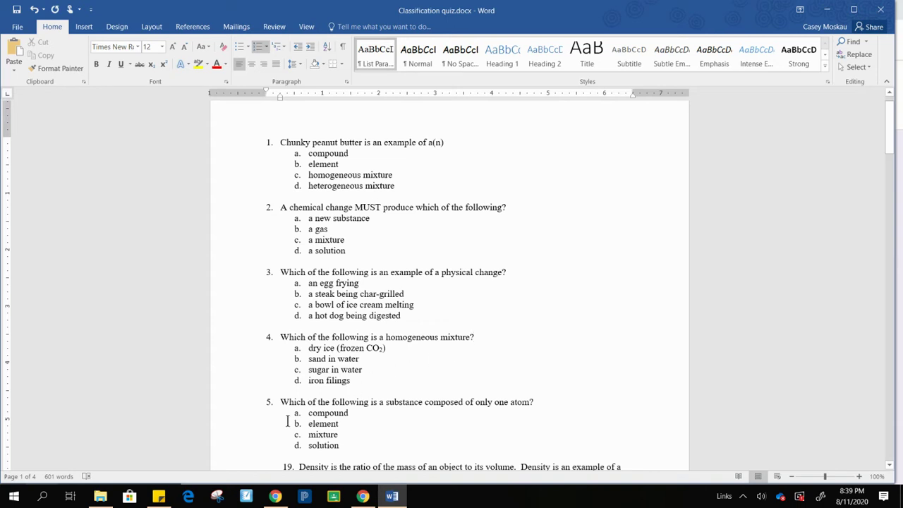
pyautogui.click(217, 497)
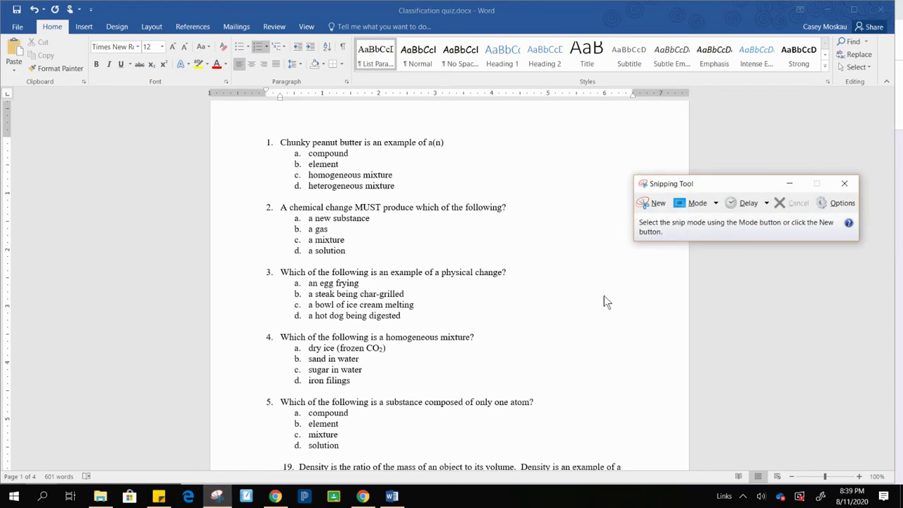
pyautogui.click(658, 202)
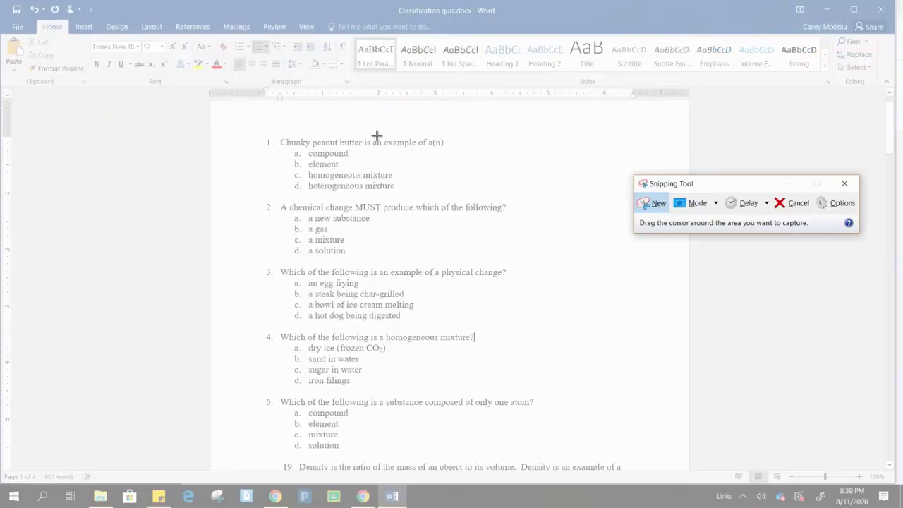
pyautogui.moveTo(258, 129); pyautogui.dragTo(552, 456)
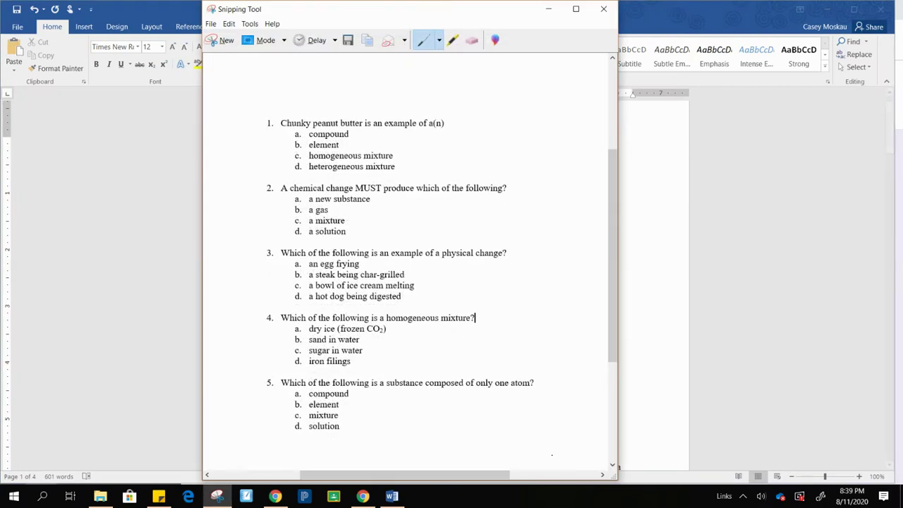
# Save the snip as a JPEG file named "Matter quiz" in the Pictures folder
pyautogui.click(347, 43)
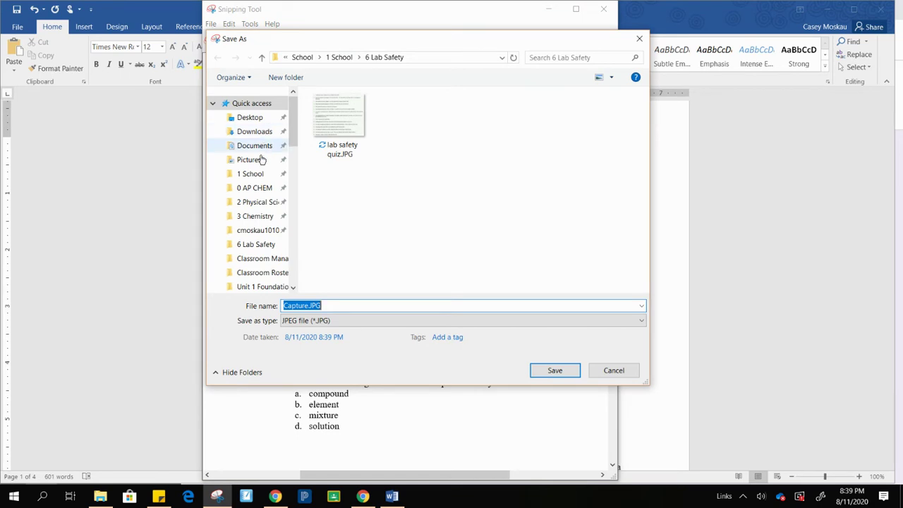
pyautogui.click(255, 160)
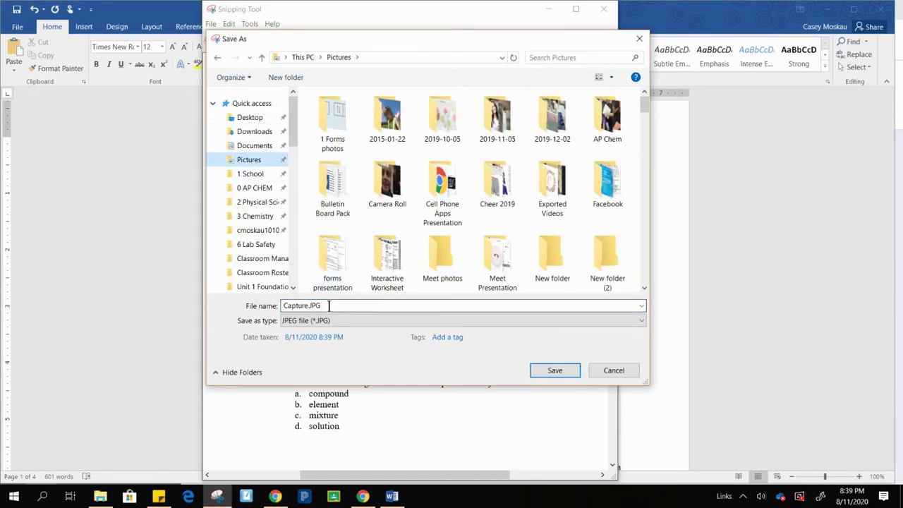
pyautogui.doubleClick(329, 305)
pyautogui.write('Matter quiz')
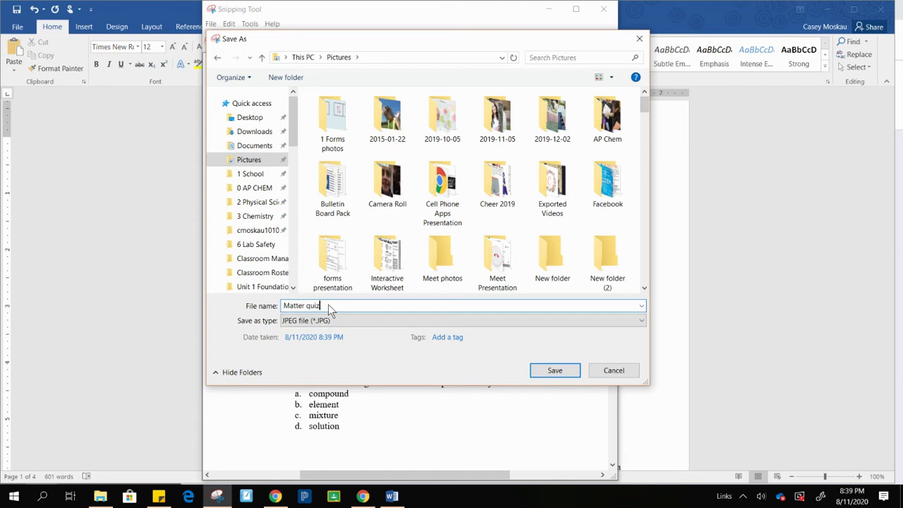
pyautogui.press('Return')
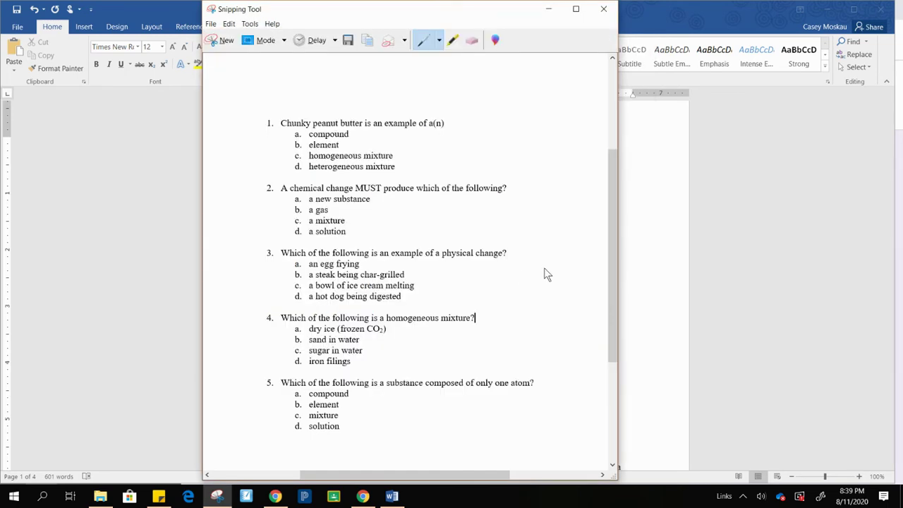
# Minimize Word and the Snipping Tool to return to the Matter Quiz form in Chrome
pyautogui.click(819, 224)
pyautogui.click(830, 8)
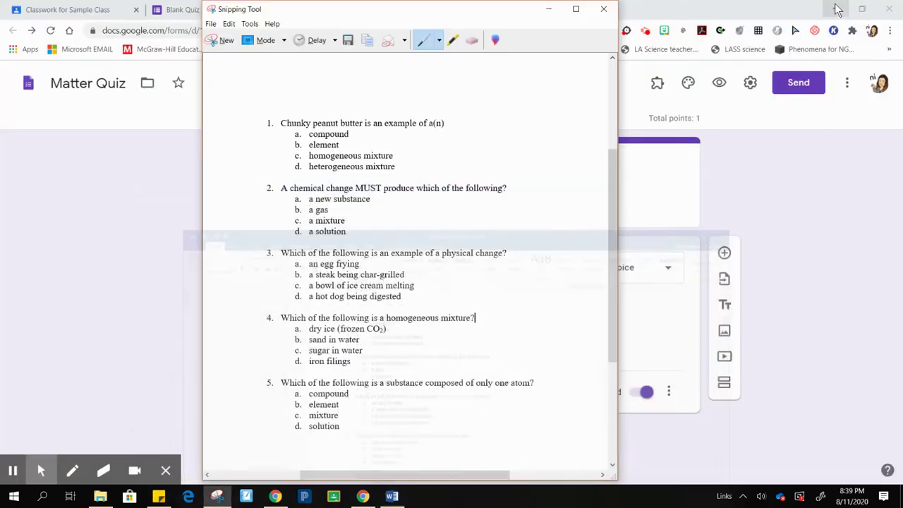
pyautogui.click(549, 9)
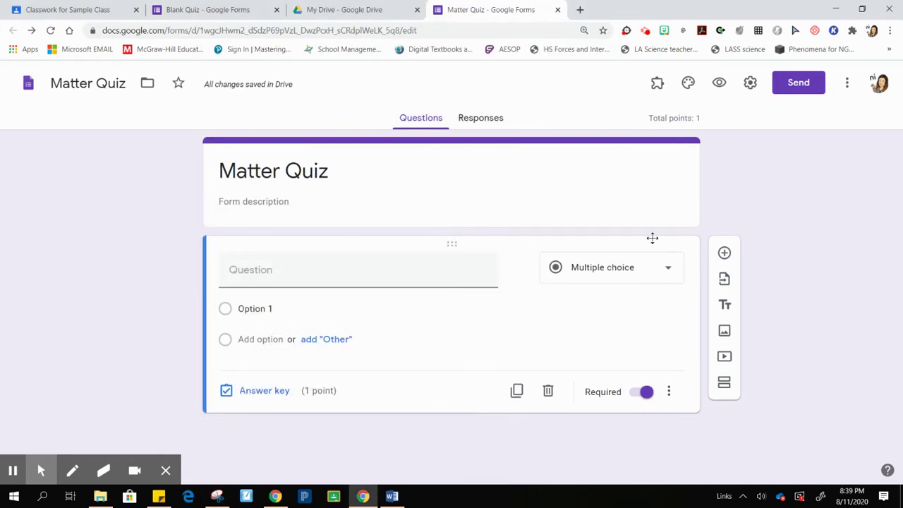
# Insert the image Matter quiz.JPG from the Pictures folder below the form's title section
pyautogui.click(681, 154)
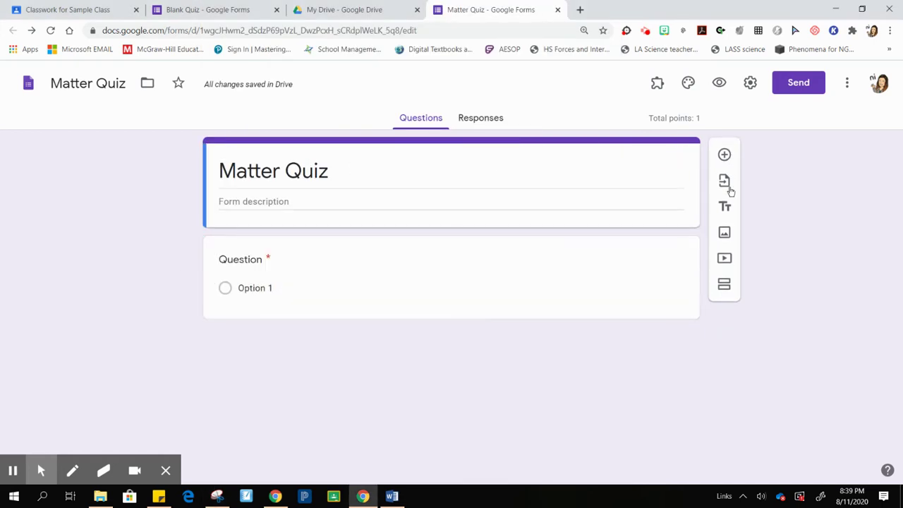
pyautogui.click(725, 235)
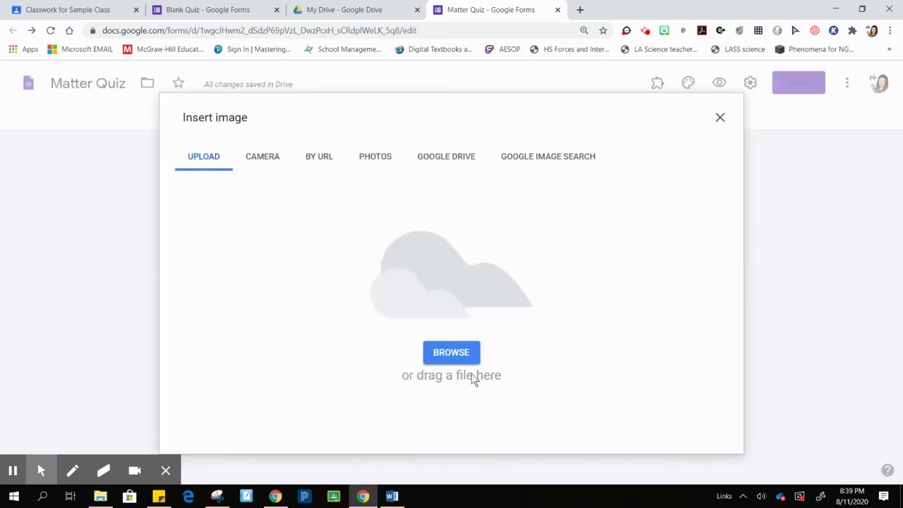
pyautogui.click(459, 353)
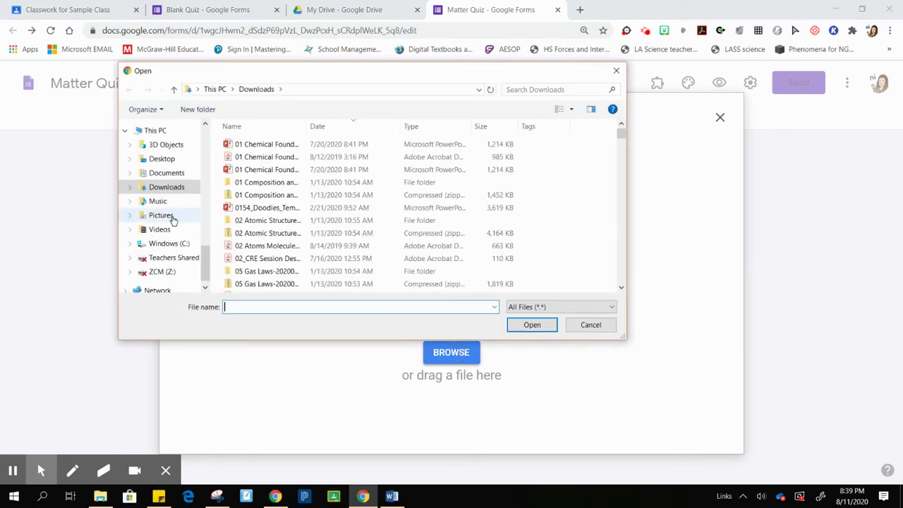
pyautogui.click(173, 216)
pyautogui.click(267, 308)
pyautogui.write('matter')
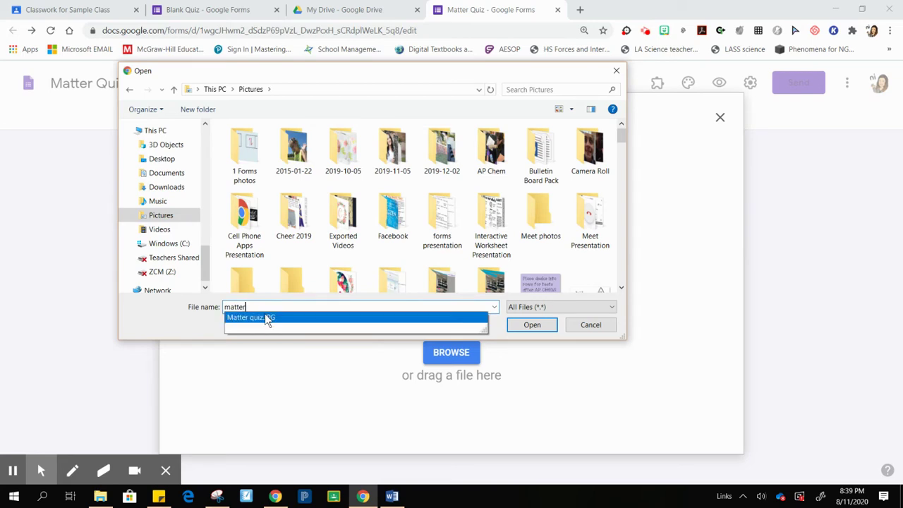
pyautogui.click(265, 314)
pyautogui.click(523, 328)
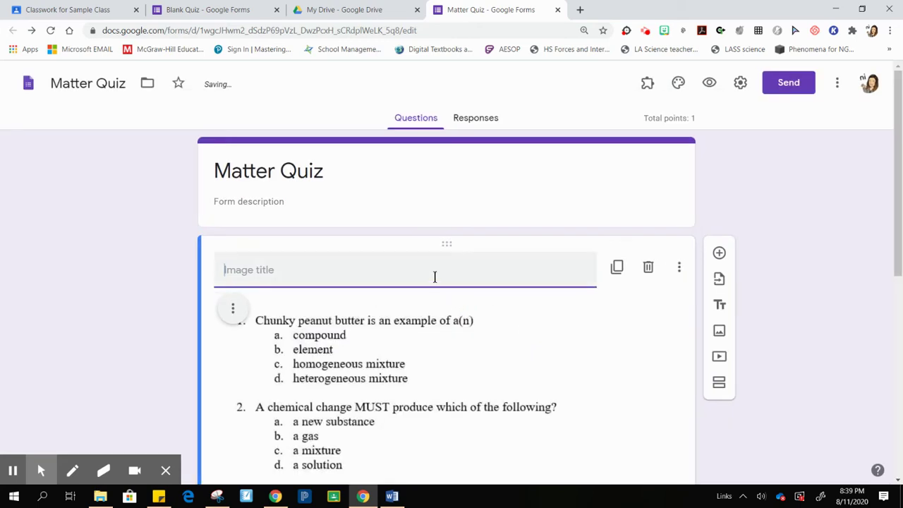
# Title the inserted image "Answer the questions below on the digital scantron"
pyautogui.click(435, 276)
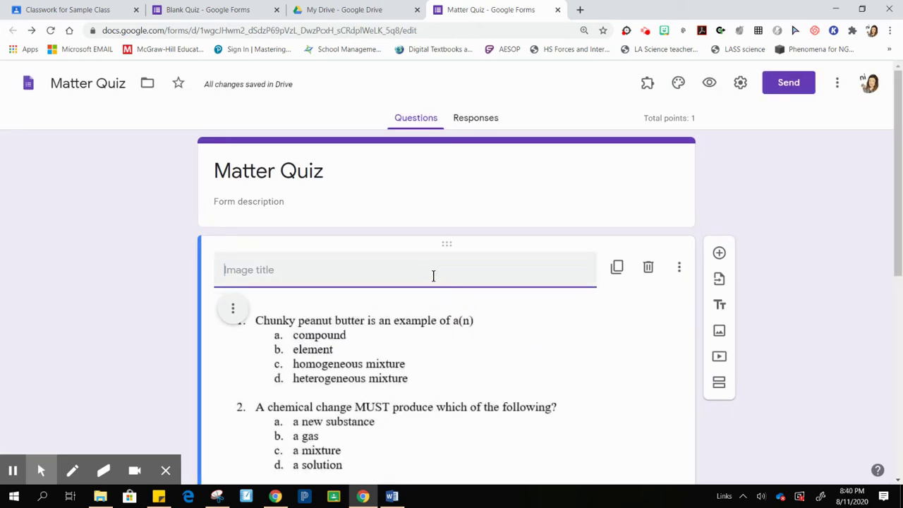
pyautogui.write('Answer')
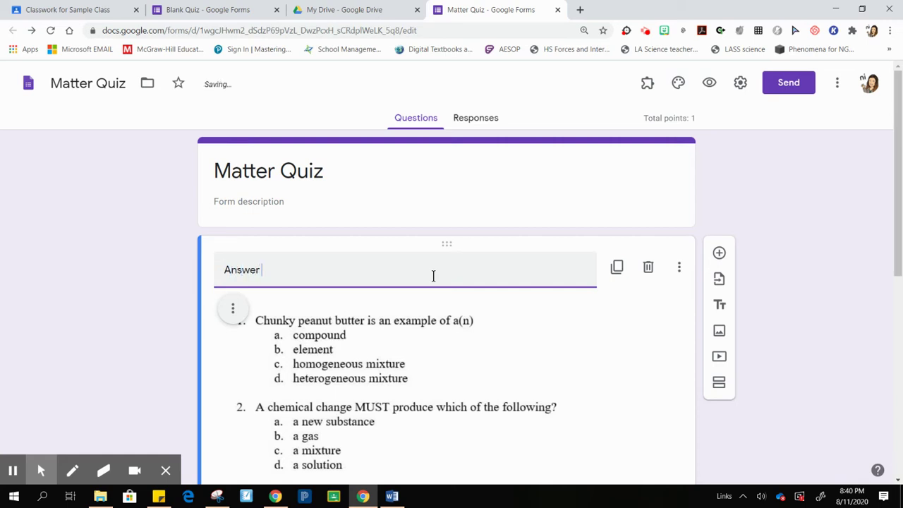
pyautogui.write(' thes')
pyautogui.press('BackSpace')
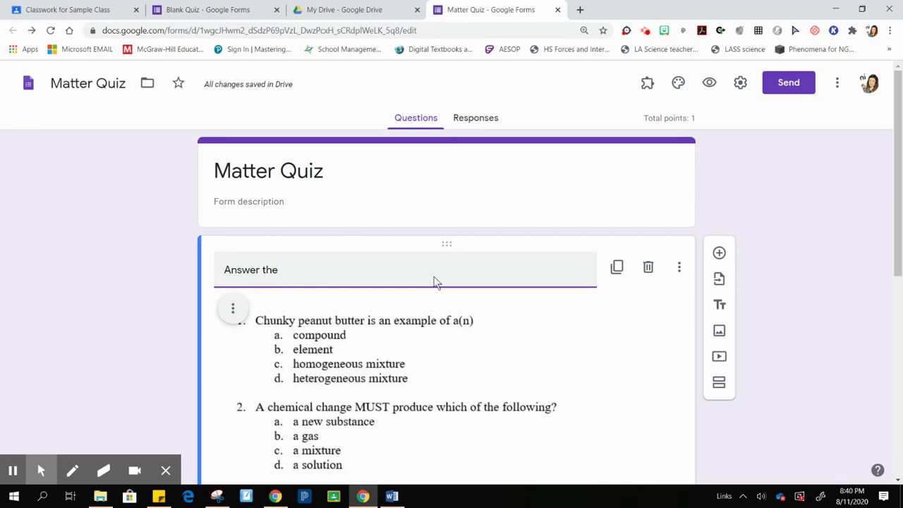
pyautogui.write('questions below on the digital scantron')
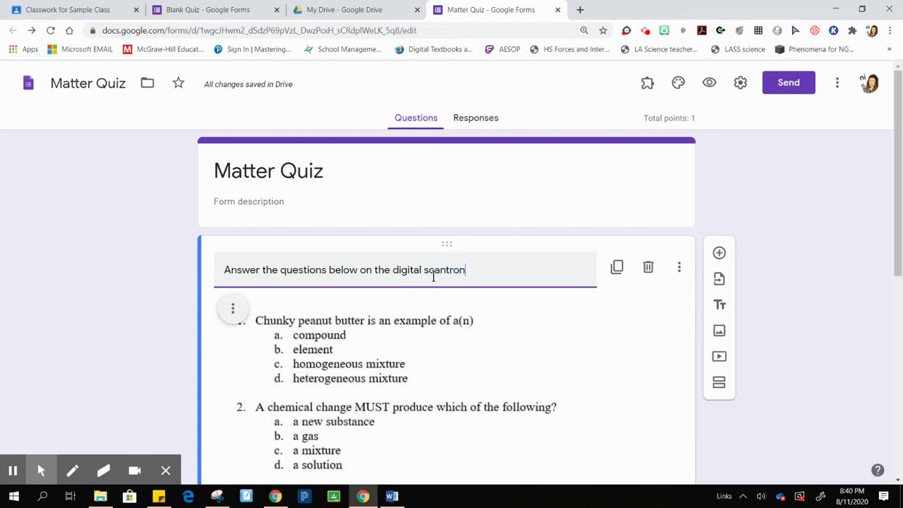
pyautogui.click(853, 252)
# Change the blank question below the image to a multiple choice grid
pyautogui.moveTo(899, 211); pyautogui.dragTo(898, 434)
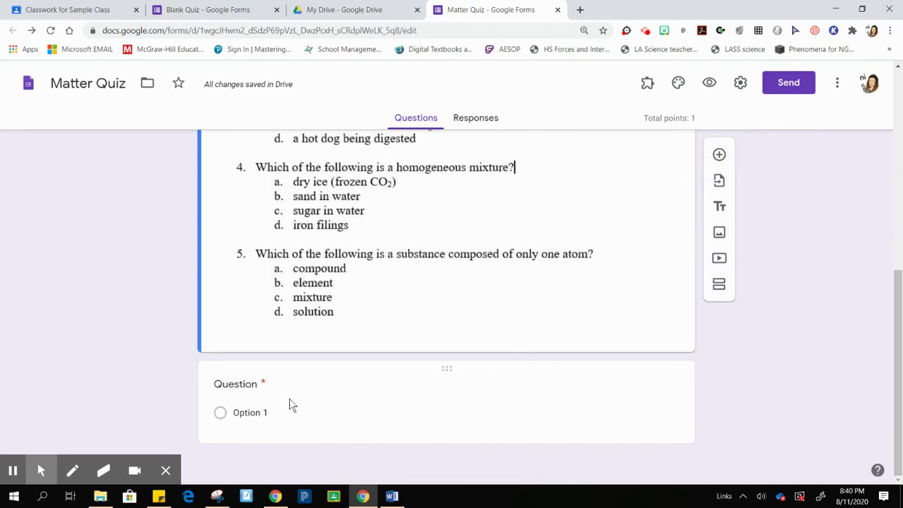
pyautogui.click(256, 383)
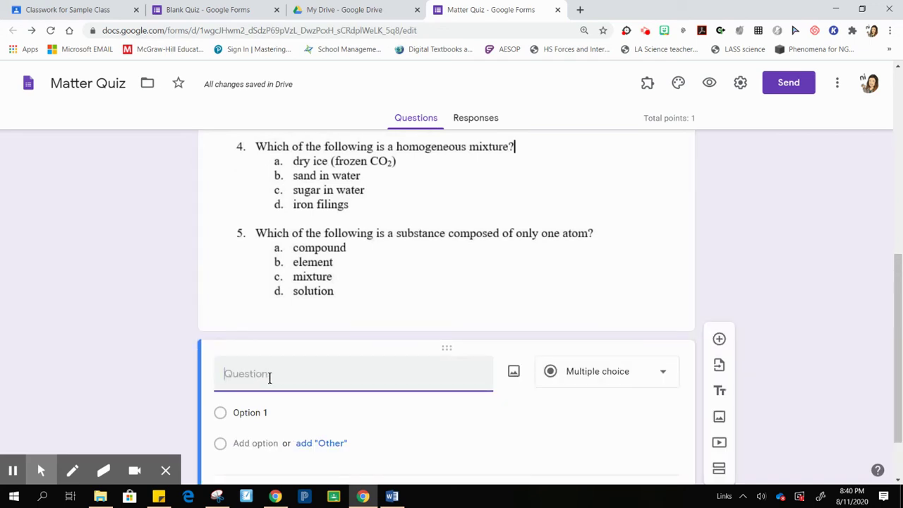
pyautogui.click(645, 374)
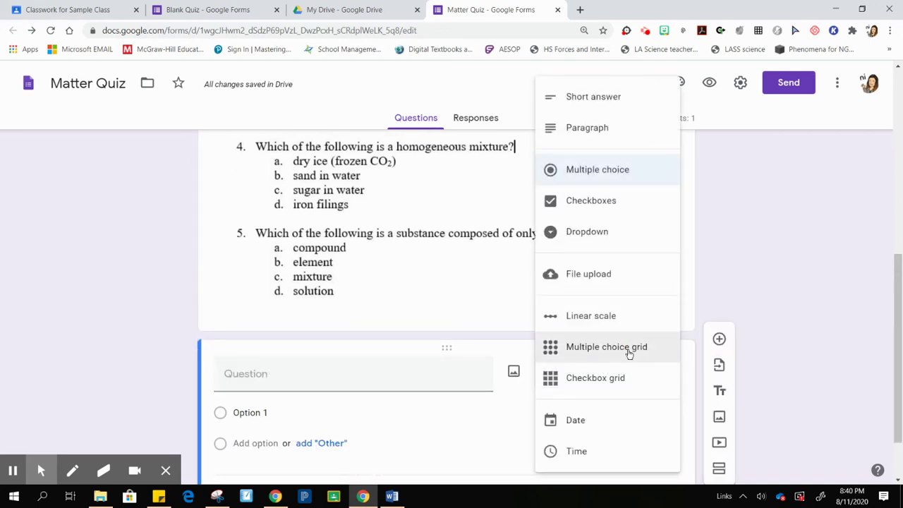
pyautogui.click(629, 353)
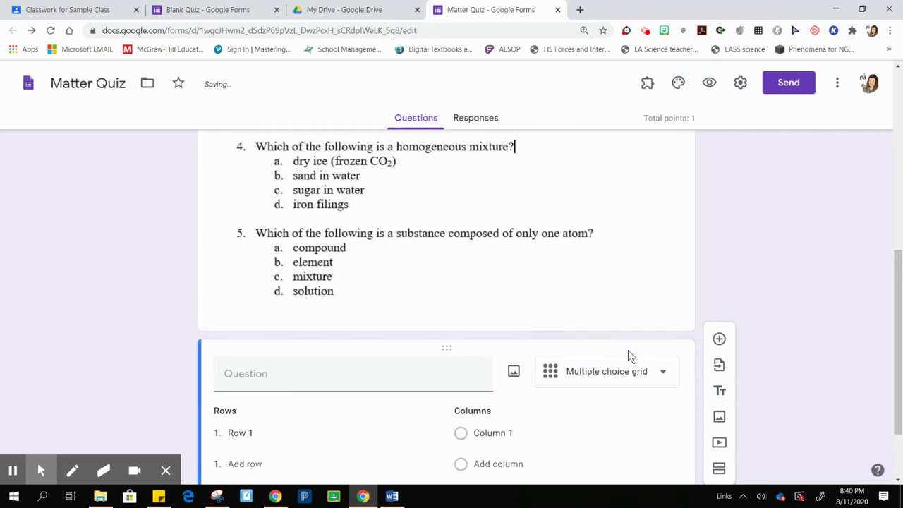
# Label the grid's five rows Question 1, Question 2, Question 3, Question 4 and Question 5
pyautogui.click(237, 433)
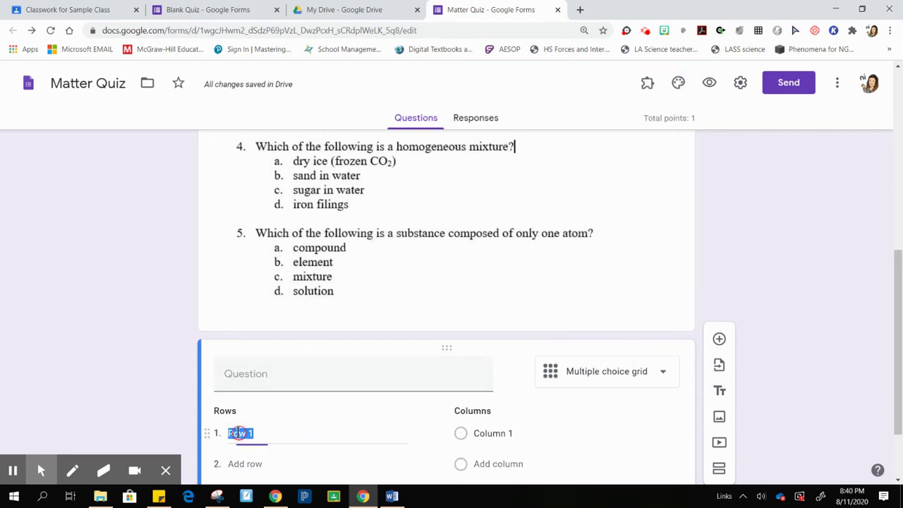
pyautogui.write('Questio')
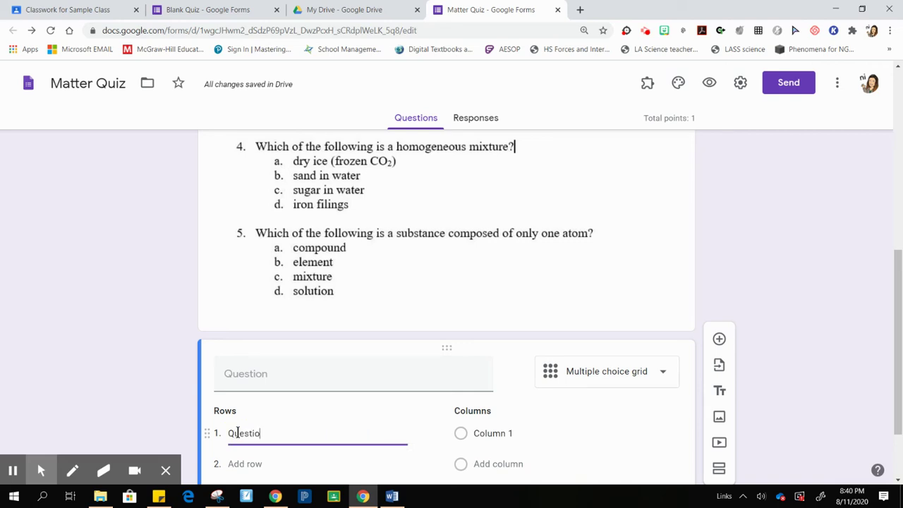
pyautogui.write('n 1')
pyautogui.press('Return')
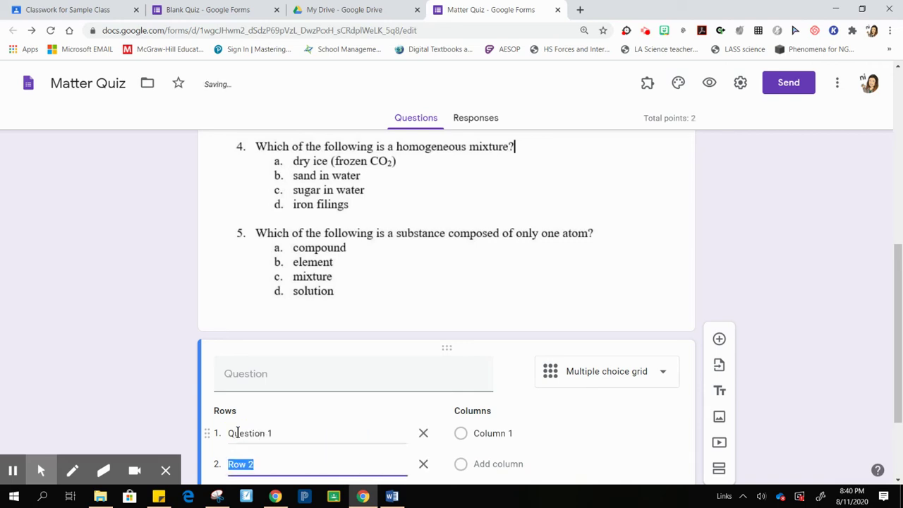
pyautogui.write('Question')
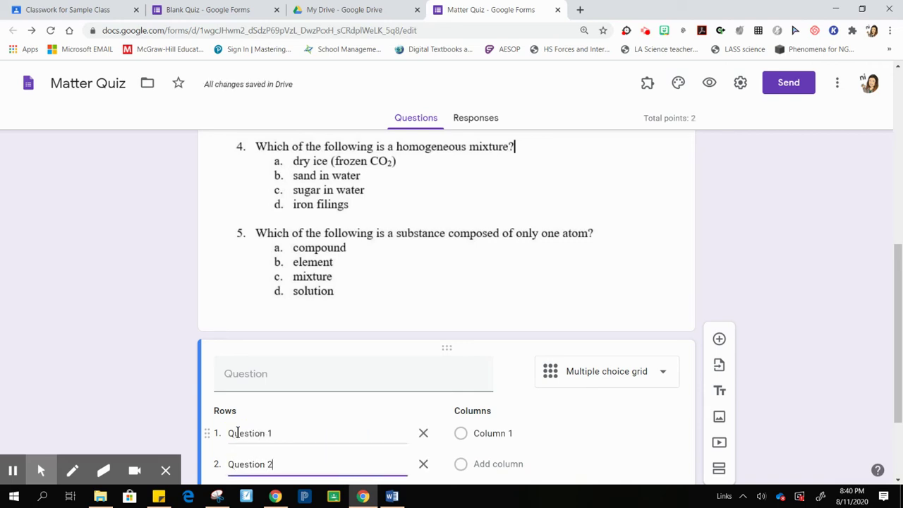
pyautogui.press('Return')
pyautogui.write('Quest')
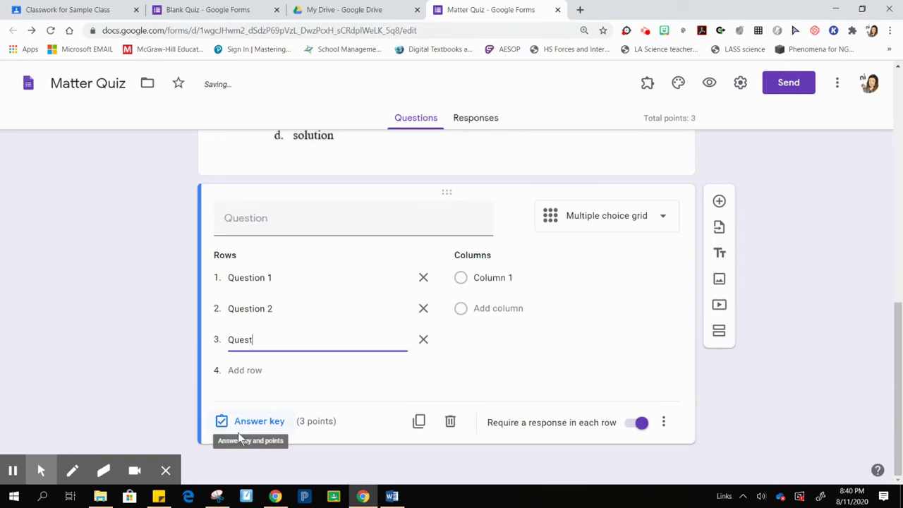
pyautogui.write('ion 3')
pyautogui.press('Return')
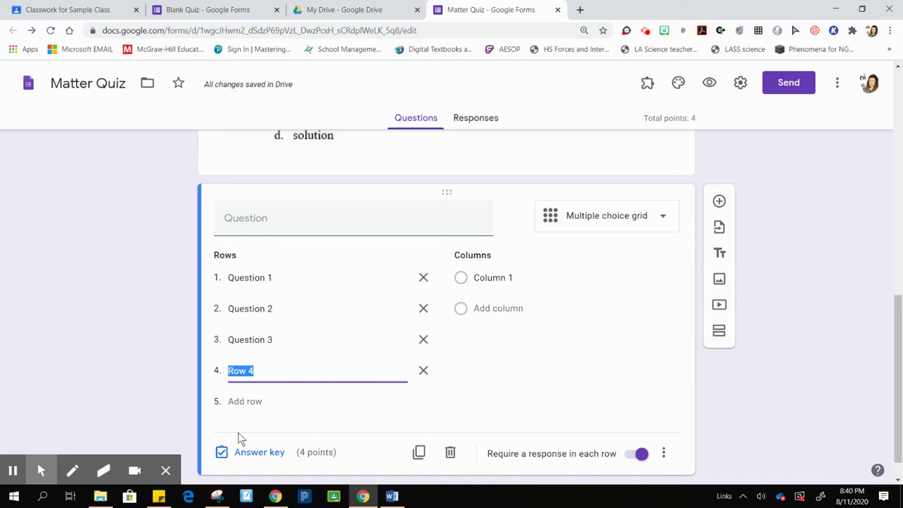
pyautogui.write('Question 4')
pyautogui.press('Return')
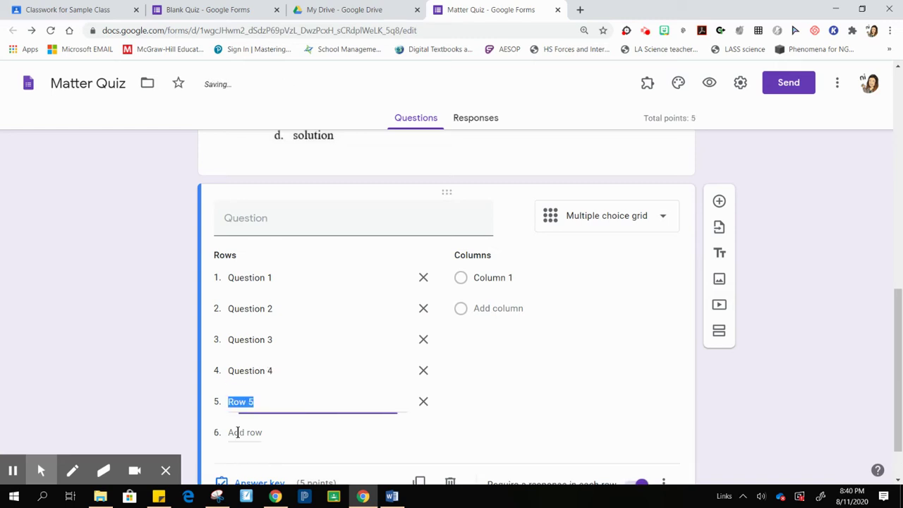
pyautogui.write('Question 5')
# Label the grid's four answer columns A, B, C and D
pyautogui.click(502, 276)
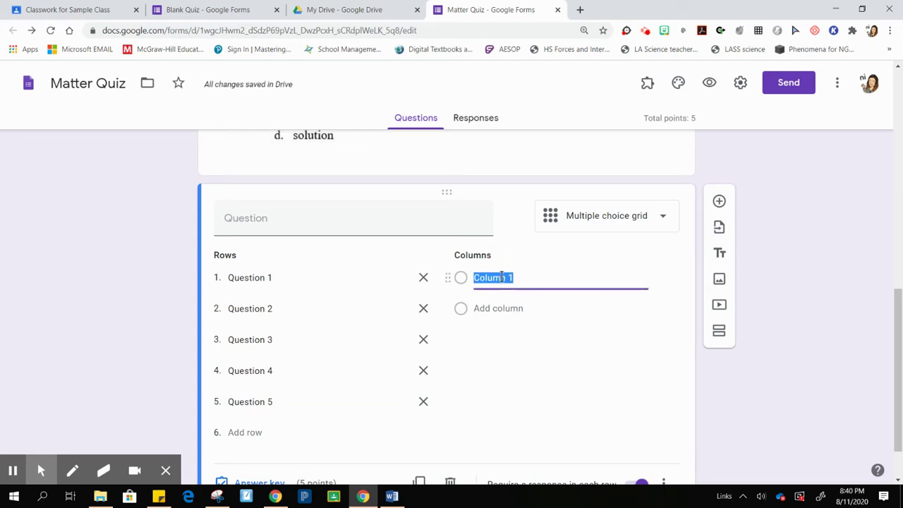
pyautogui.write('A')
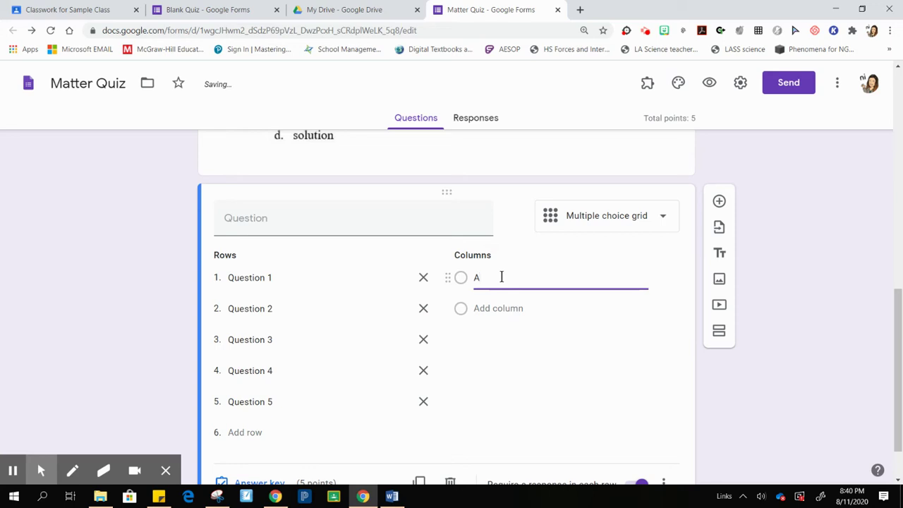
pyautogui.press('Return')
pyautogui.write('B')
pyautogui.press('Return')
pyautogui.write('C')
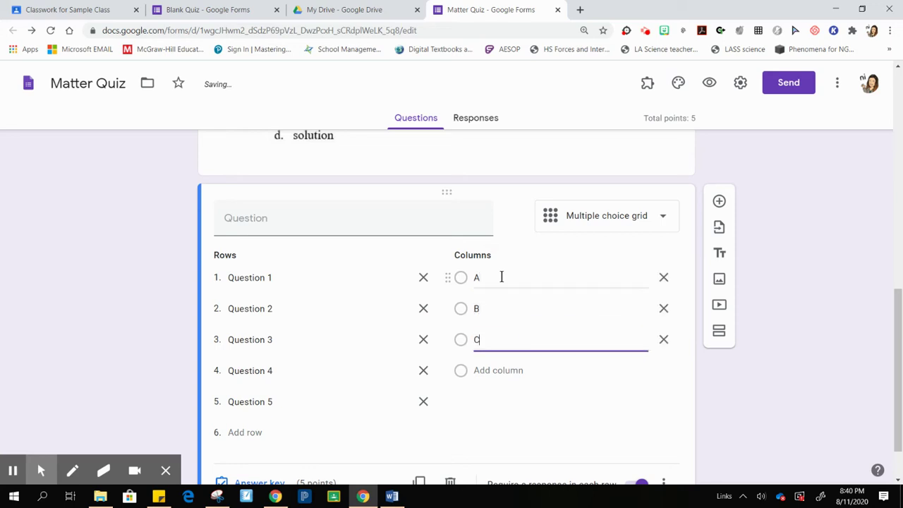
pyautogui.press('Return')
pyautogui.write('D')
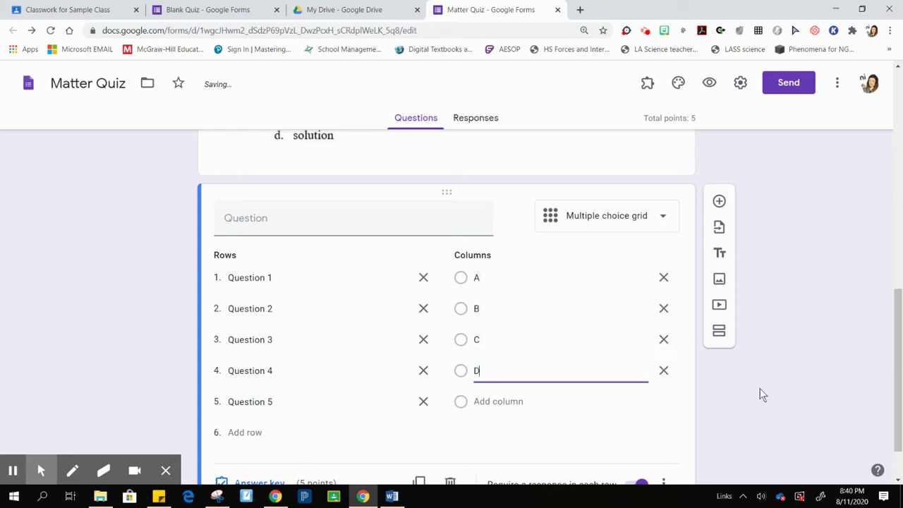
pyautogui.click(861, 321)
# Set the grid's answer key to A, B, C, D and C for Questions 1 to 5
pyautogui.scroll(-2, 891, 325)
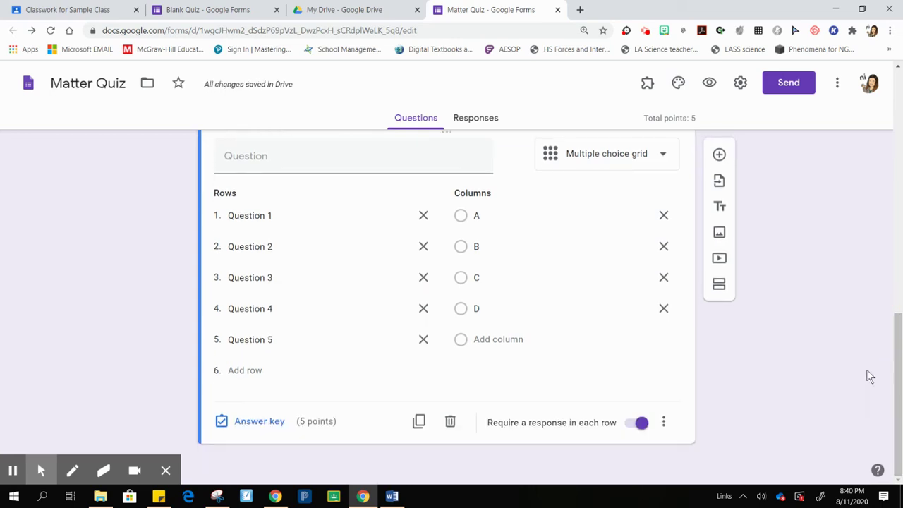
pyautogui.click(243, 424)
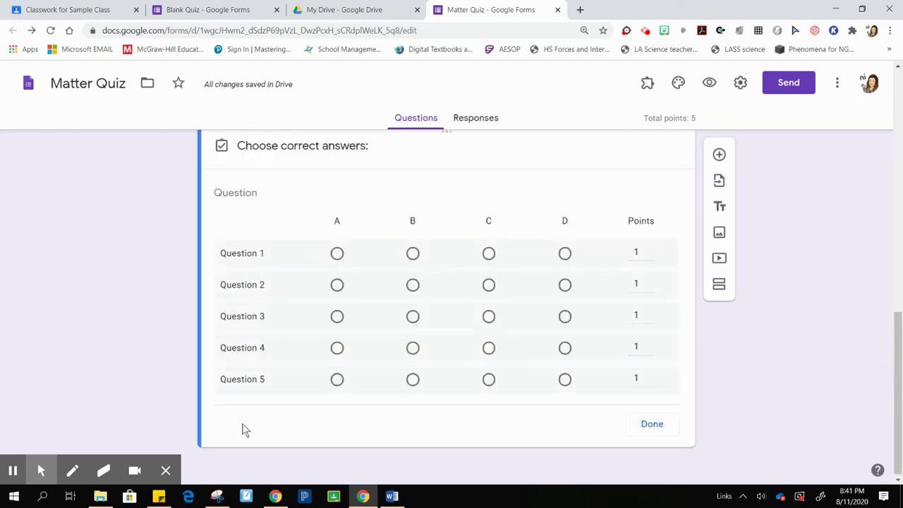
pyautogui.click(337, 256)
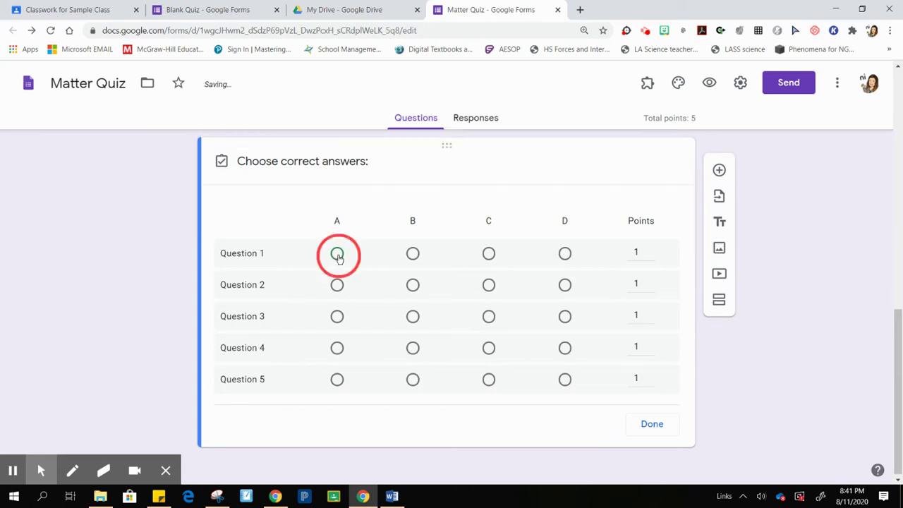
pyautogui.click(413, 285)
pyautogui.click(488, 317)
pyautogui.click(563, 349)
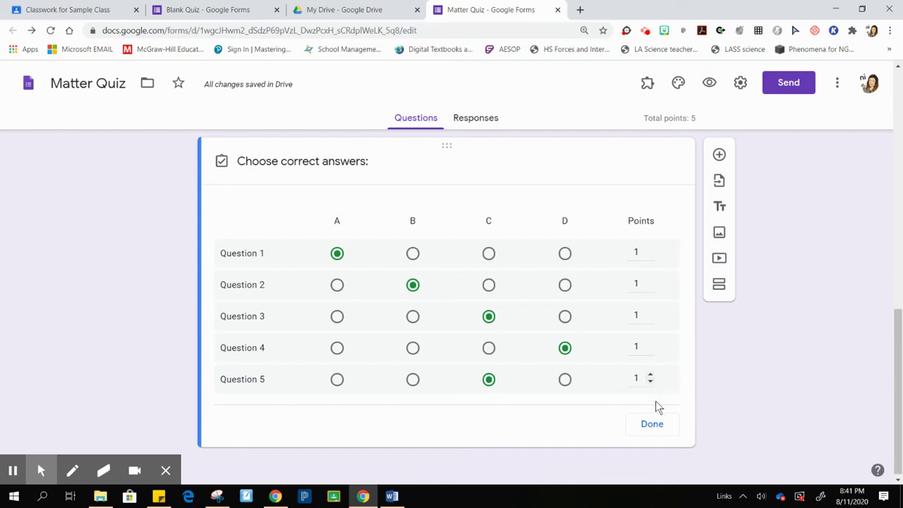
pyautogui.click(652, 424)
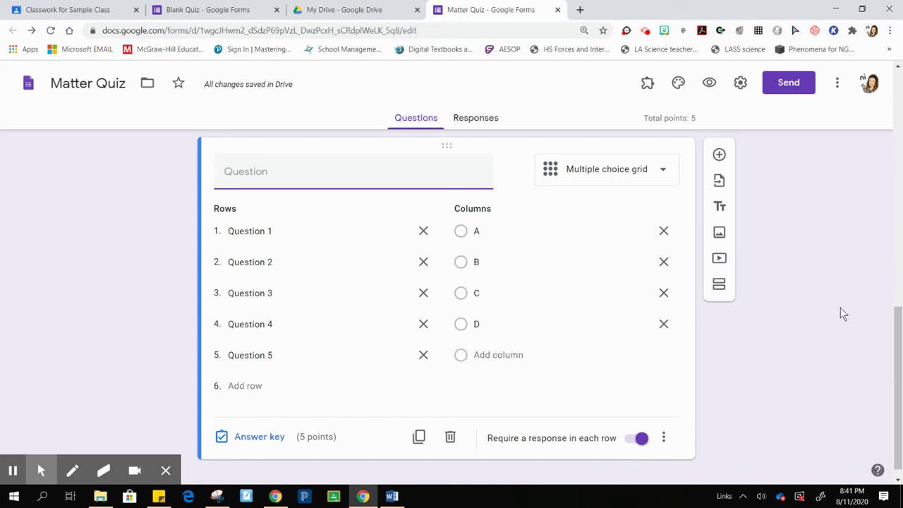
# Preview the Matter Quiz and look over the question image and the answer grid
pyautogui.moveTo(899, 354)
pyautogui.mouseDown()
pyautogui.moveTo(899, 148)
pyautogui.moveTo(894, 360)
pyautogui.moveTo(894, 352)
pyautogui.mouseUp()
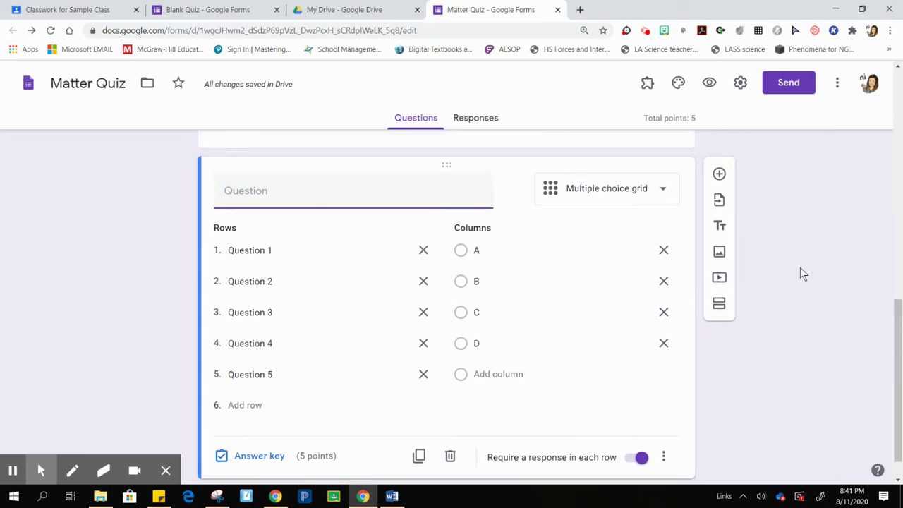
pyautogui.click(712, 83)
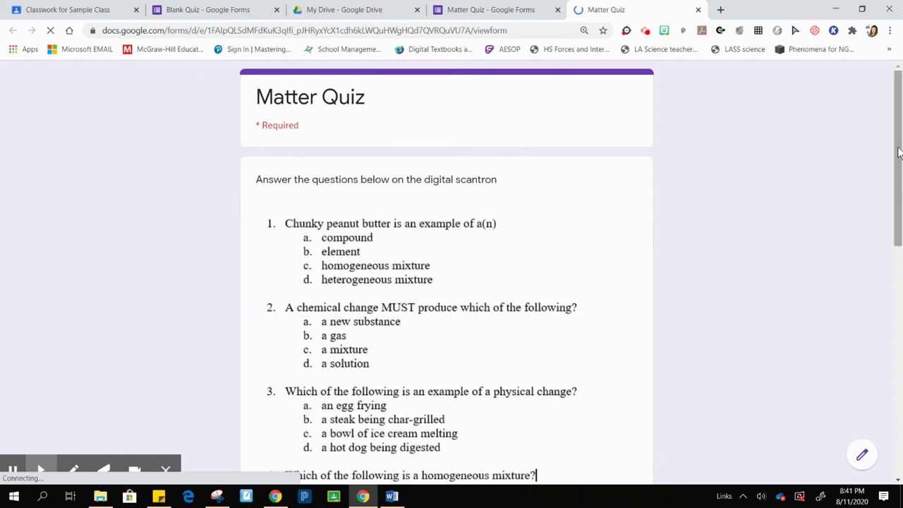
pyautogui.moveTo(899, 153); pyautogui.dragTo(897, 372)
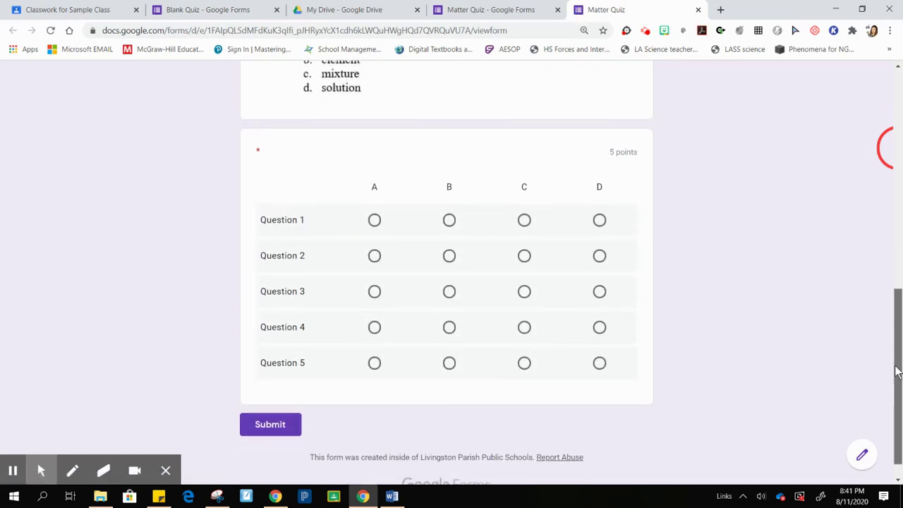
pyautogui.moveTo(896, 372); pyautogui.dragTo(880, 125)
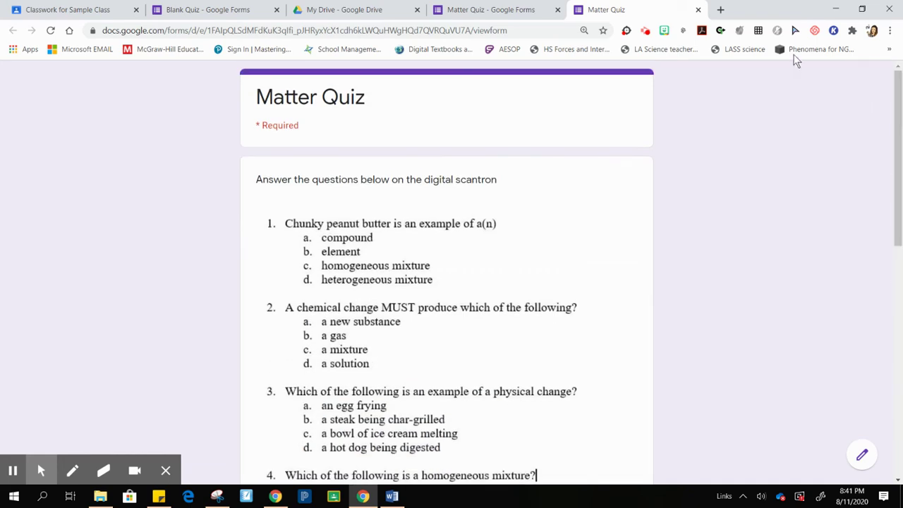
# Close the quiz preview and open image insertion in the form editor
pyautogui.click(700, 10)
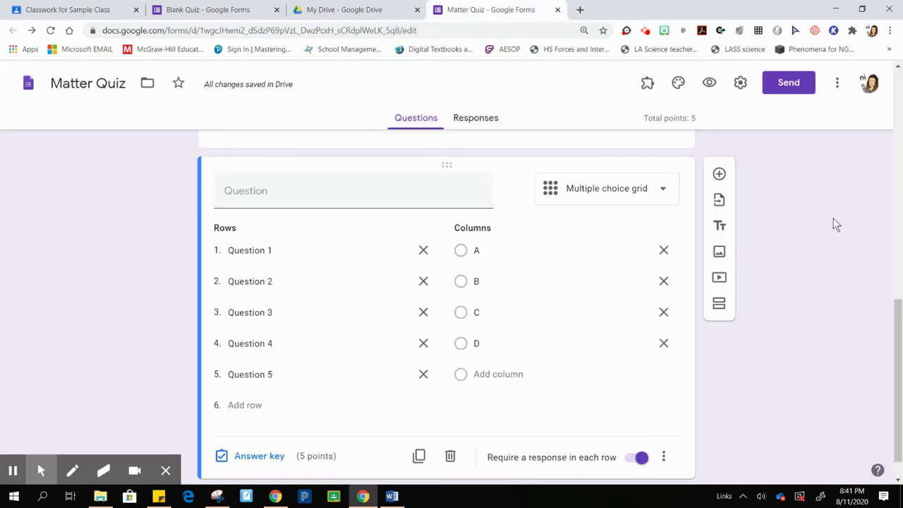
pyautogui.click(720, 255)
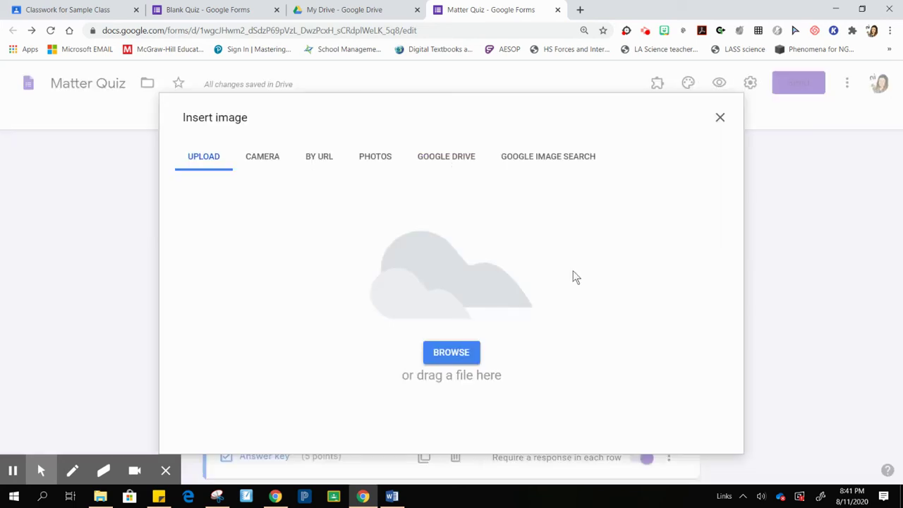
# Switch to the Word document and capture the "Classify each of the following as" section with questions 6 to 12 using Snipping Tool
pyautogui.click(392, 497)
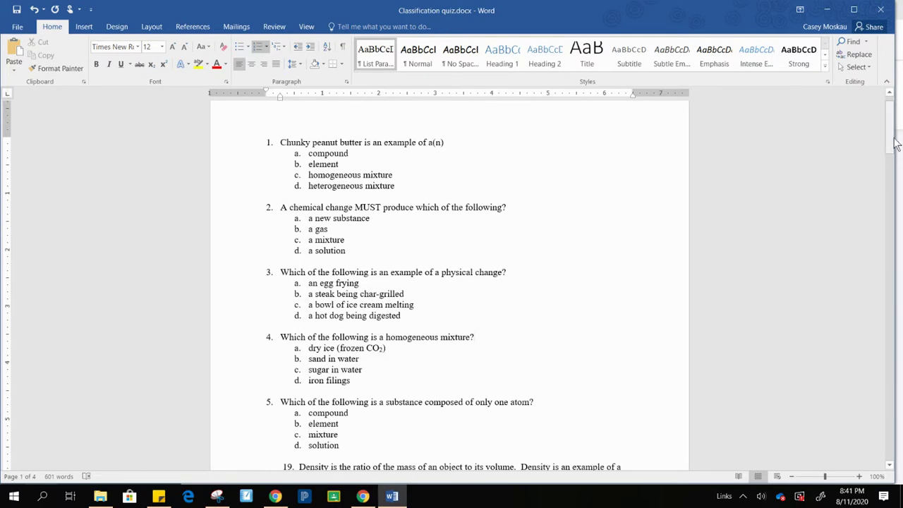
pyautogui.moveTo(891, 134); pyautogui.dragTo(897, 219)
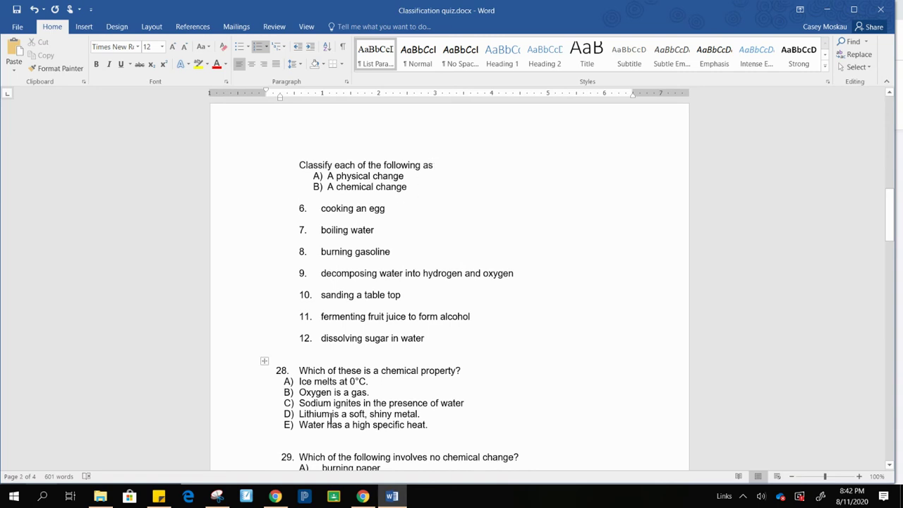
pyautogui.click(217, 497)
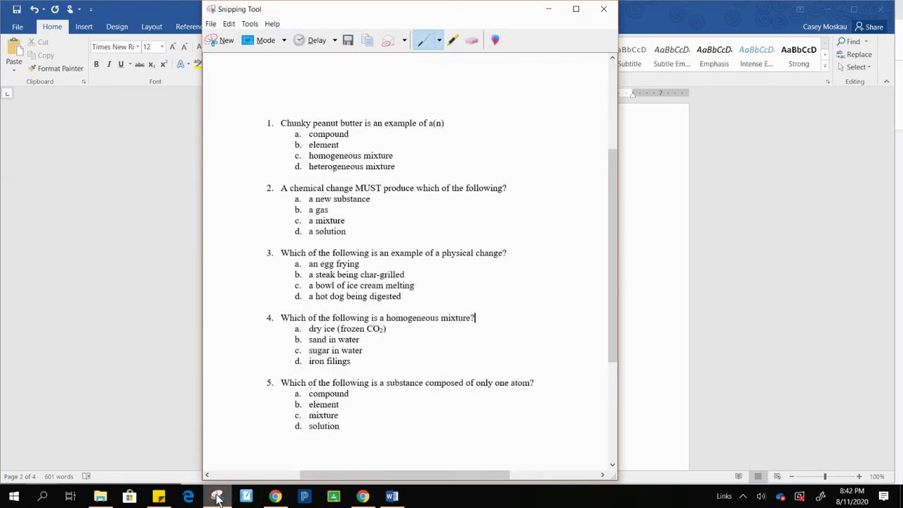
pyautogui.click(226, 42)
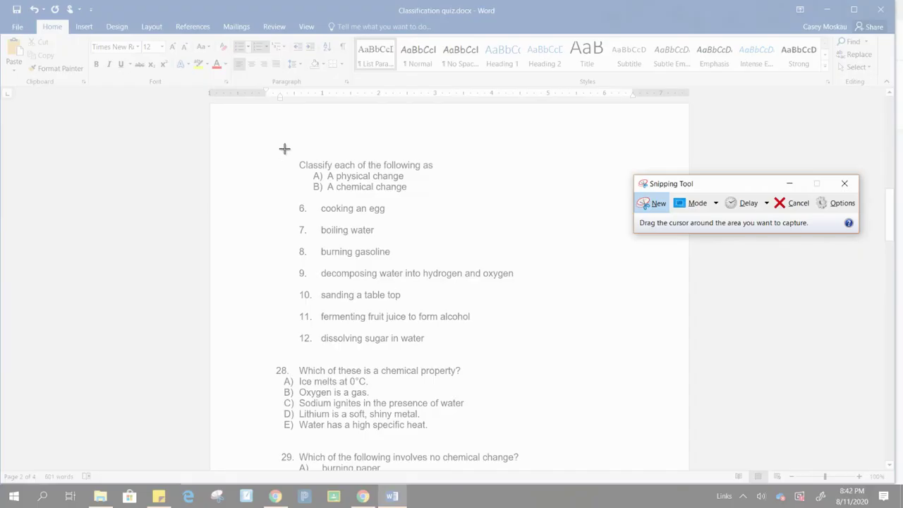
pyautogui.moveTo(284, 148); pyautogui.dragTo(524, 354)
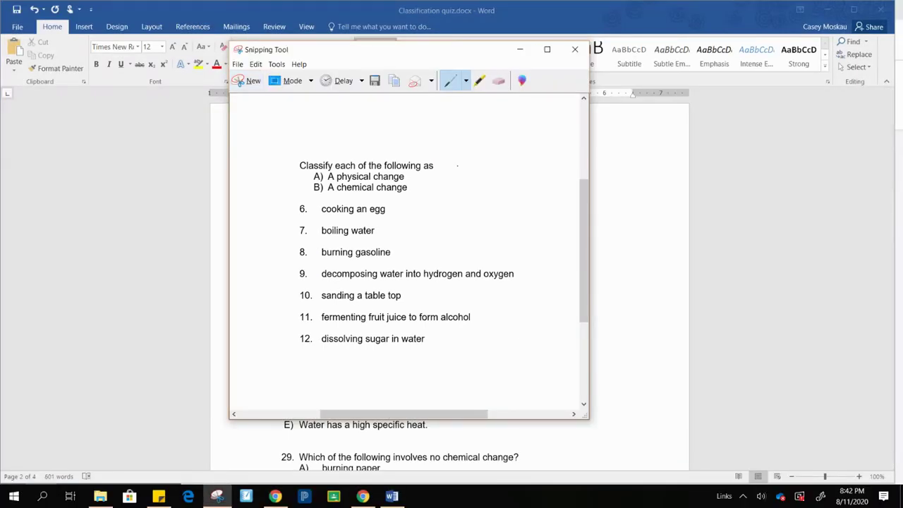
# Save the snip as Matter quiz2.JPG in the Pictures folder
pyautogui.click(374, 81)
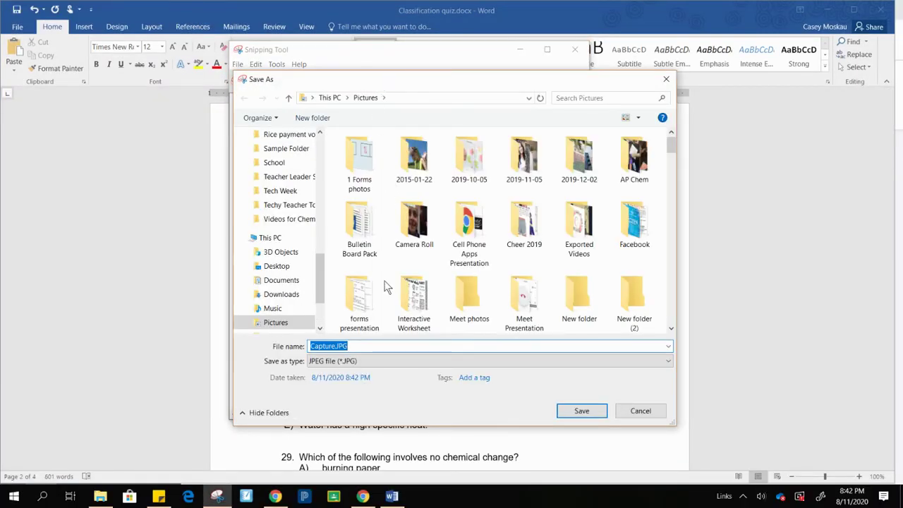
pyautogui.write('mat')
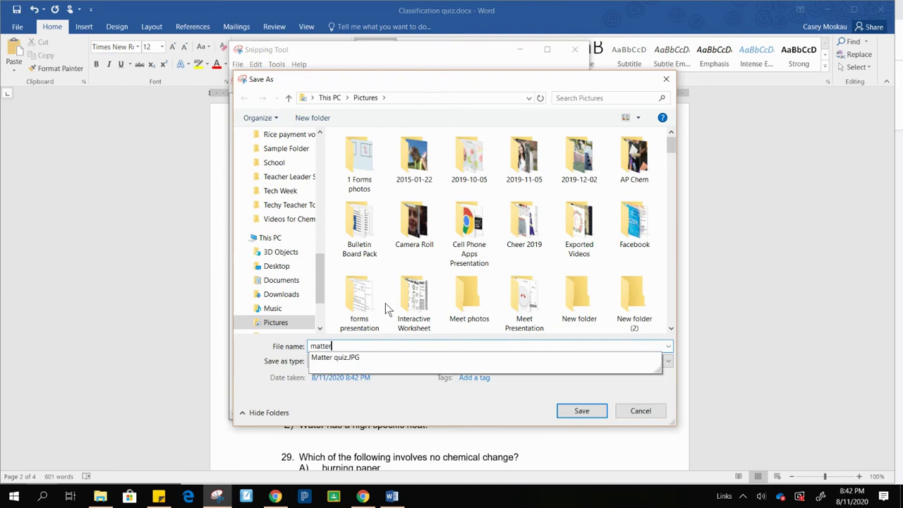
pyautogui.write('ter')
pyautogui.press('Down')
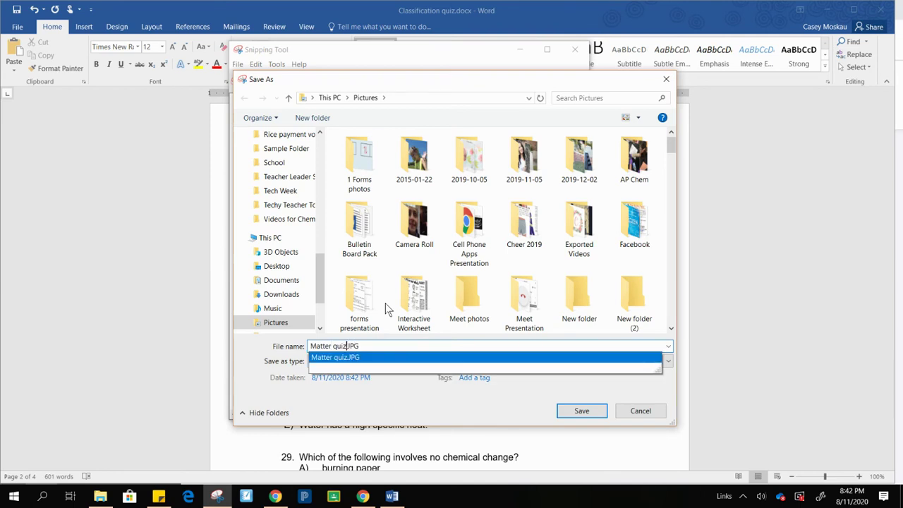
pyautogui.press('Return')
pyautogui.press('Return')
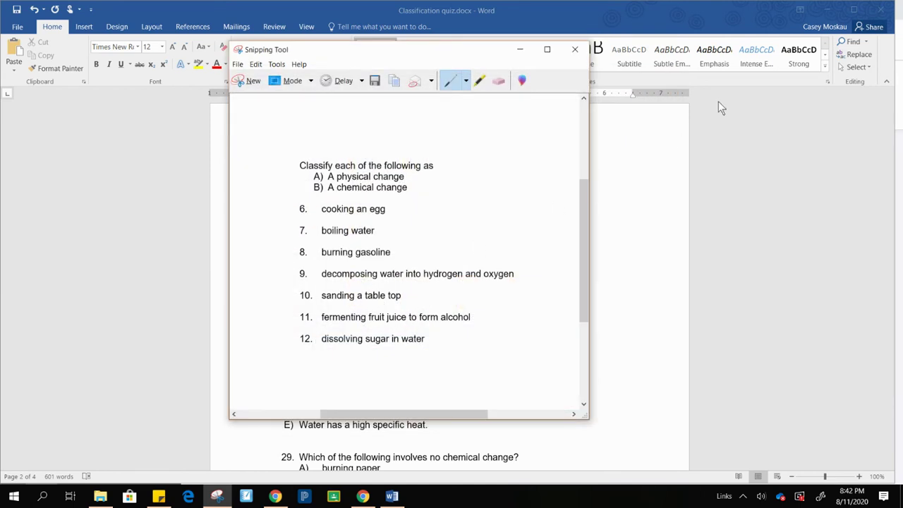
# Minimize Word and Snipping Tool, and upload Matter quiz2.JPG as an image in the Matter Quiz form
pyautogui.click(837, 11)
pyautogui.click(833, 9)
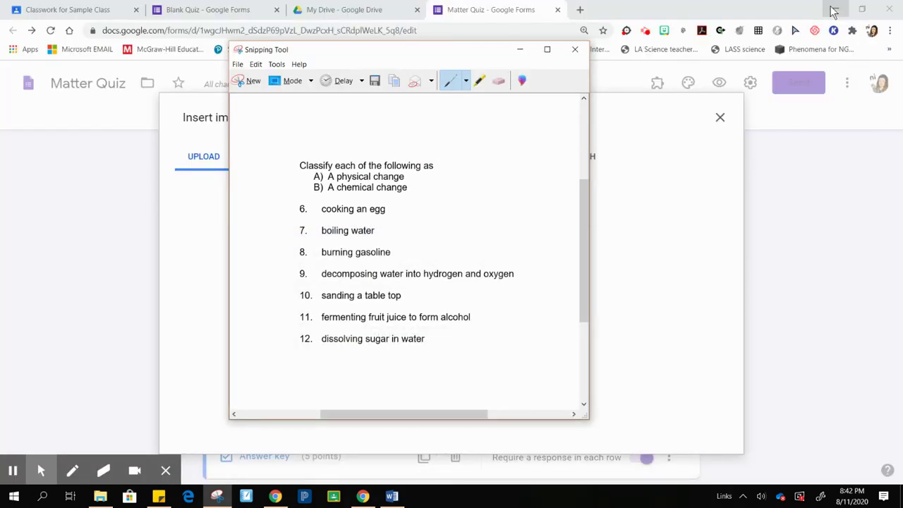
pyautogui.click(522, 51)
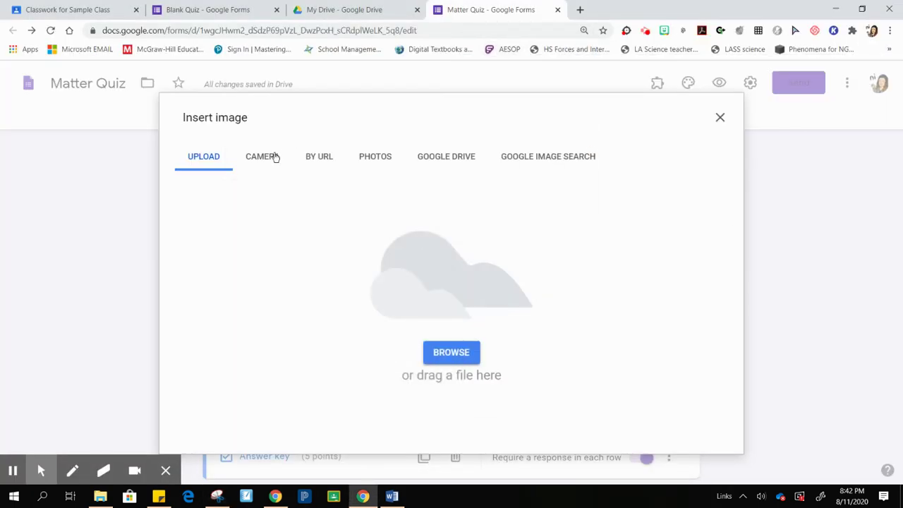
pyautogui.click(458, 354)
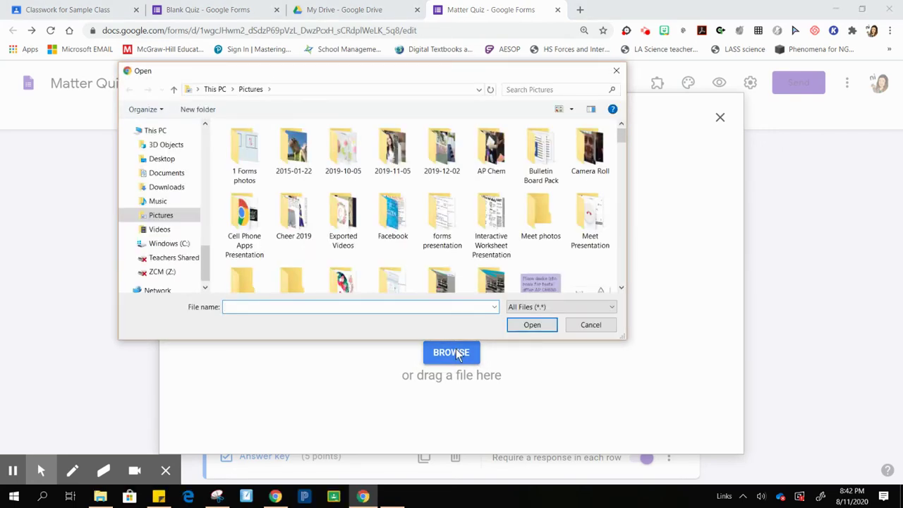
pyautogui.write('matter')
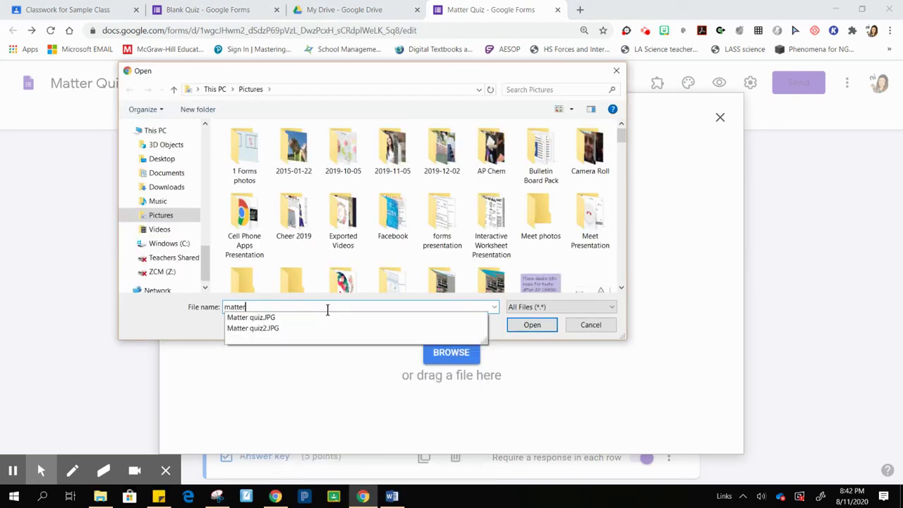
pyautogui.press('Down')
pyautogui.press('Down')
pyautogui.press('Return')
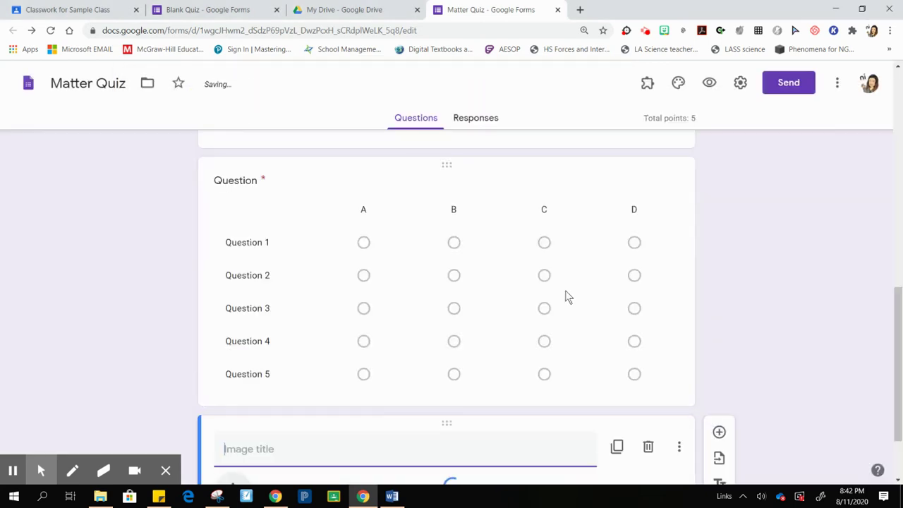
# Add a multiple choice grid question below the image of questions 6 to 12
pyautogui.moveTo(899, 279); pyautogui.dragTo(902, 374)
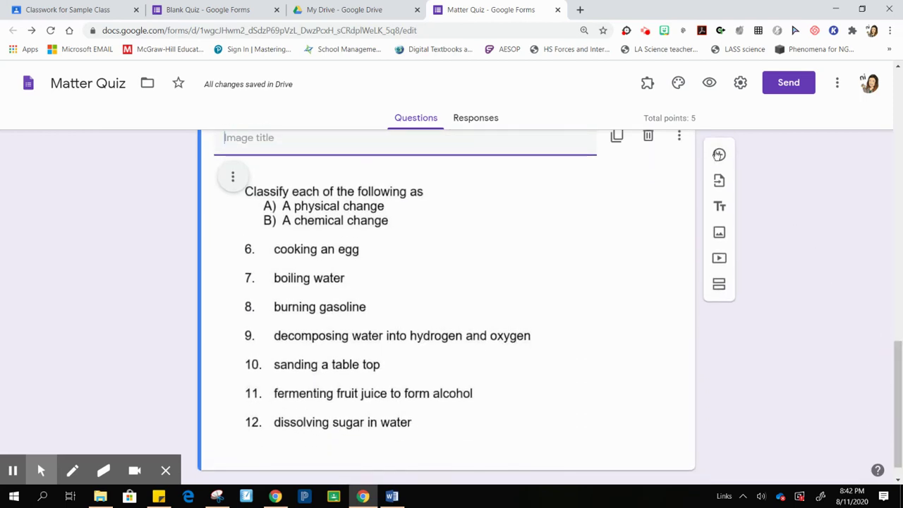
pyautogui.click(719, 155)
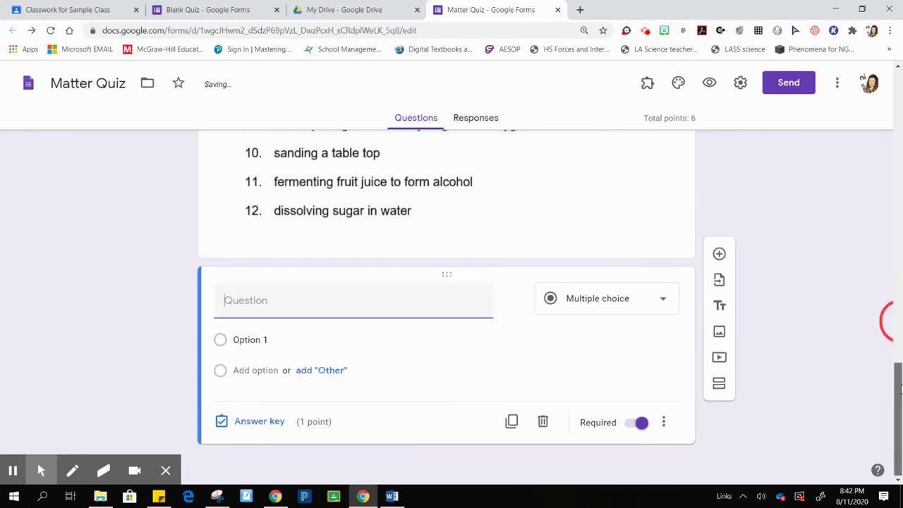
pyautogui.click(627, 316)
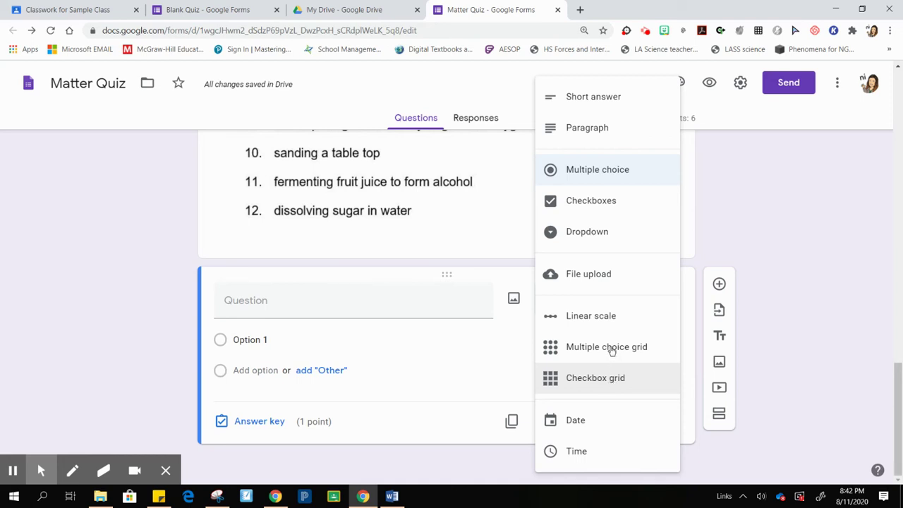
pyautogui.click(611, 347)
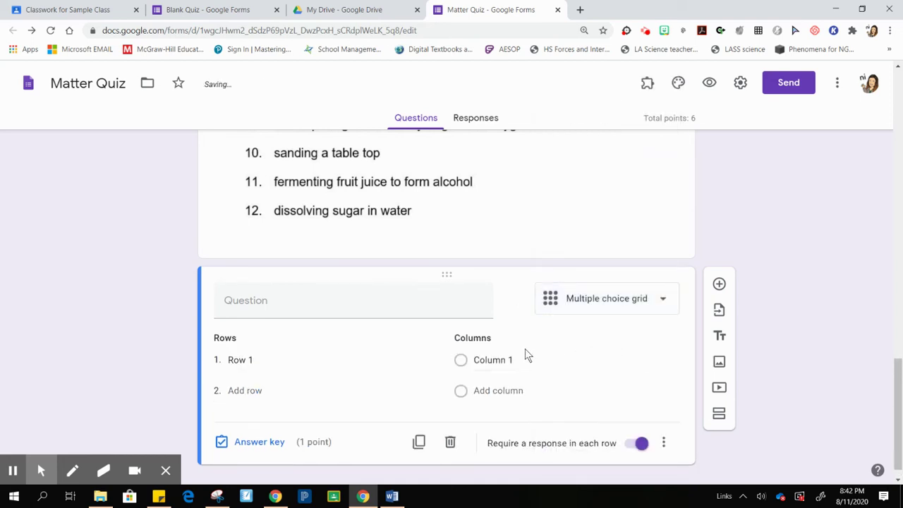
# Label the new grid's seven rows Question 6, 7, 8, 9, 10, 11 and 12
pyautogui.click(256, 360)
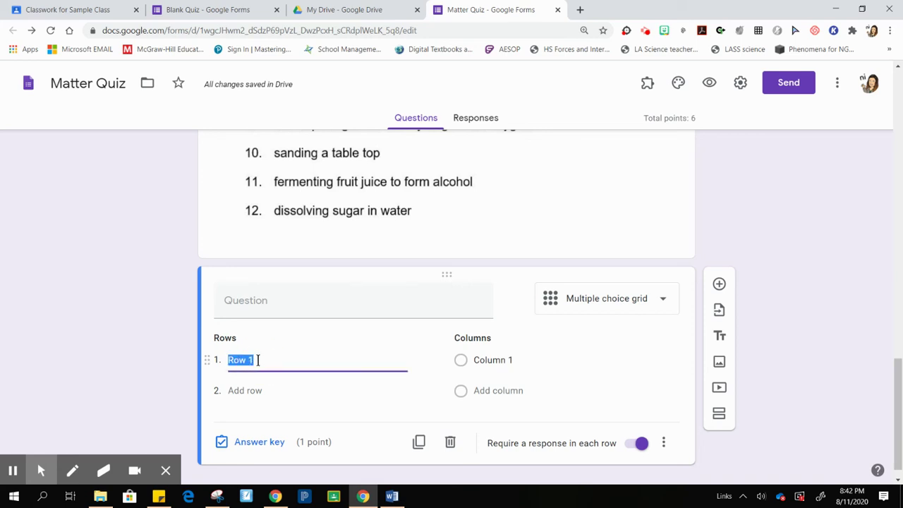
pyautogui.write('Question 6')
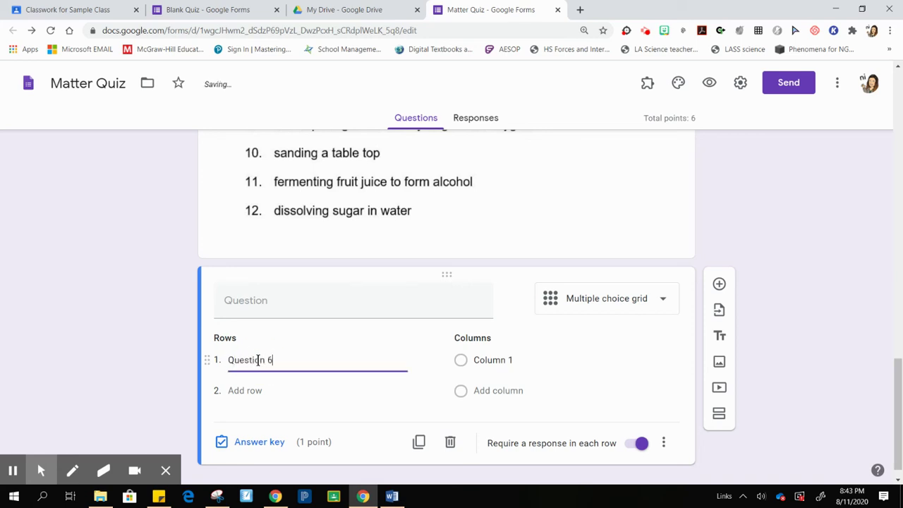
pyautogui.press('Return')
pyautogui.write('7')
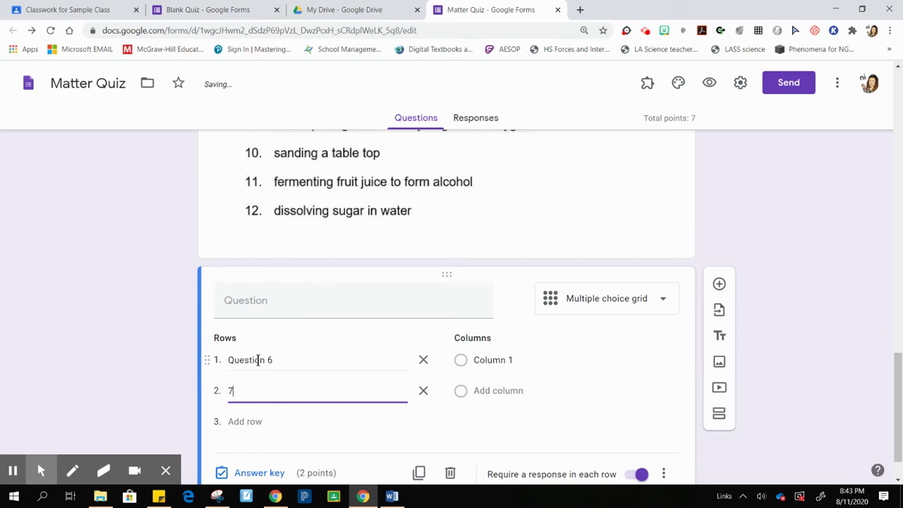
pyautogui.press('Return')
pyautogui.write('8')
pyautogui.press('Return')
pyautogui.write('9')
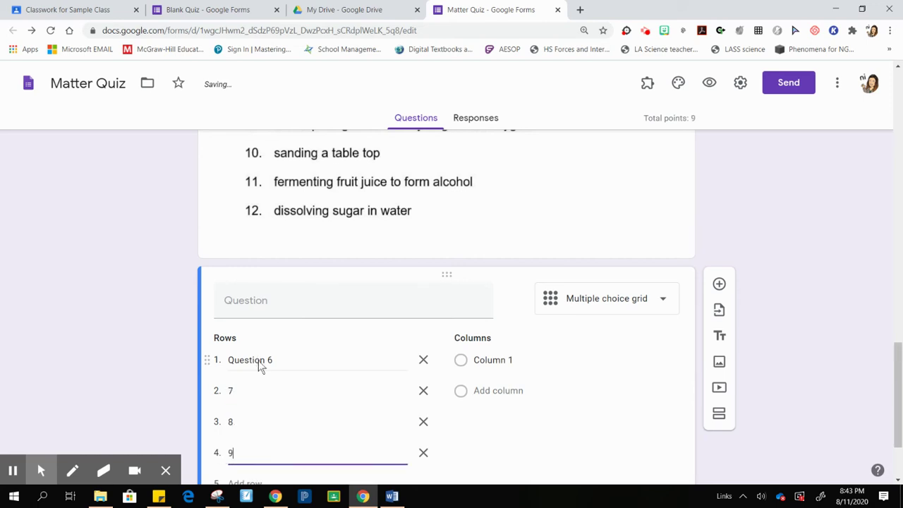
pyautogui.press('Return')
pyautogui.write('10')
pyautogui.press('Return')
pyautogui.write('11')
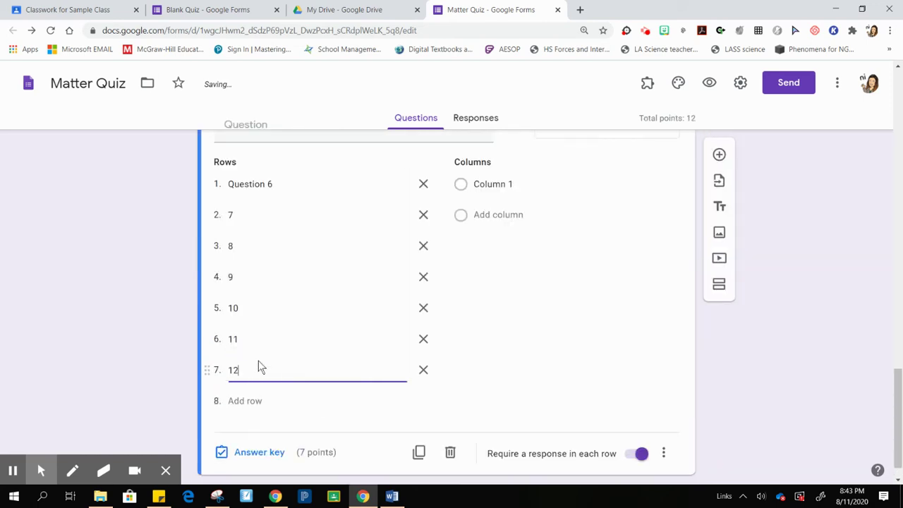
# Label the new grid's two answer columns Physical Change and Chemical Change
pyautogui.click(498, 184)
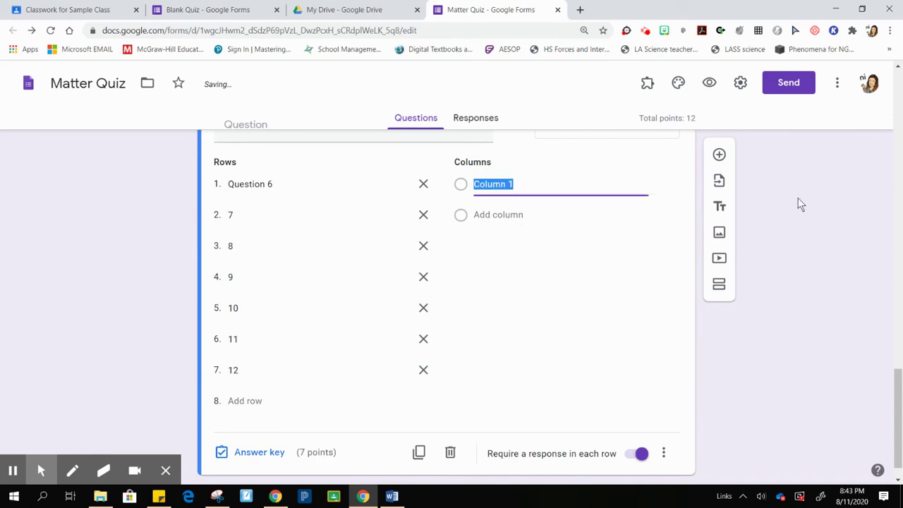
pyautogui.moveTo(901, 391); pyautogui.dragTo(901, 274)
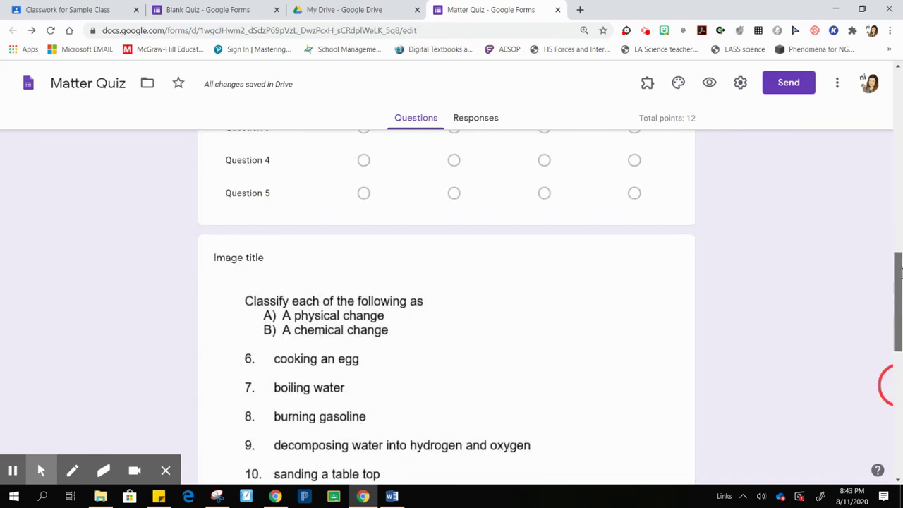
pyautogui.scroll(-7, 685, 295)
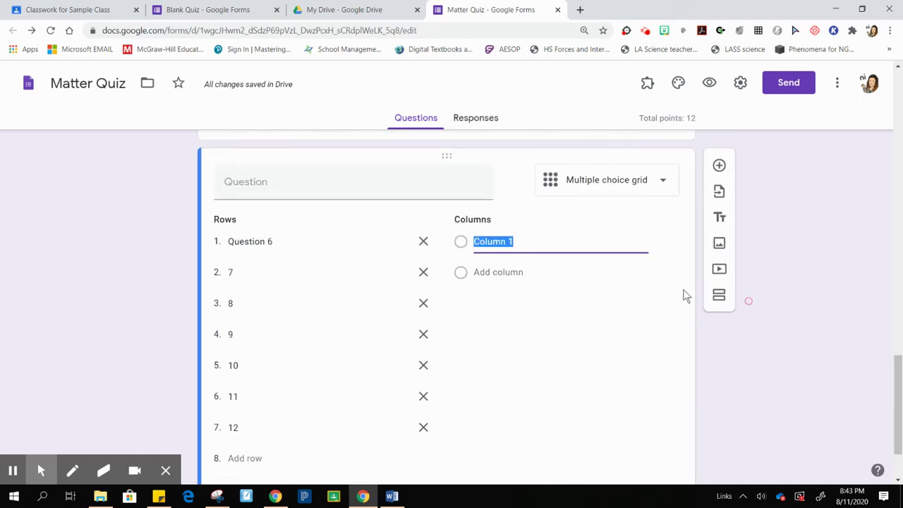
pyautogui.write('Physical Chang')
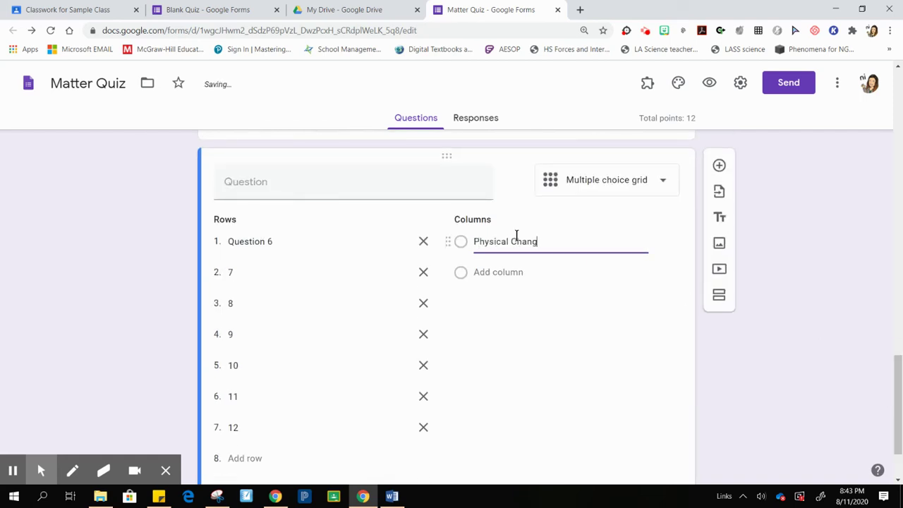
pyautogui.write('e')
pyautogui.press('Return')
pyautogui.write('Chemical Chan')
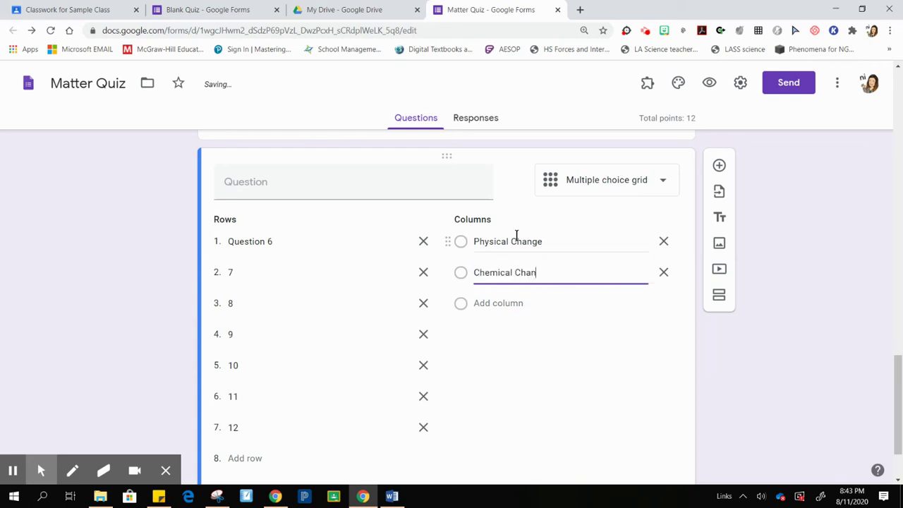
pyautogui.write('ge')
pyautogui.click(800, 371)
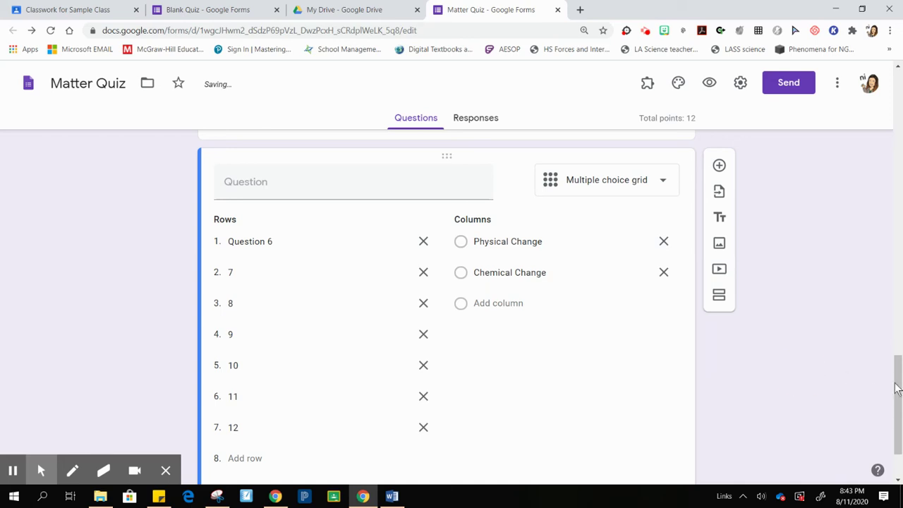
# Set the new grid's answer key to Physical Change for questions 6, 9, 10, 11 and 12 and Chemical Change for 7 and 8
pyautogui.moveTo(899, 386); pyautogui.dragTo(901, 413)
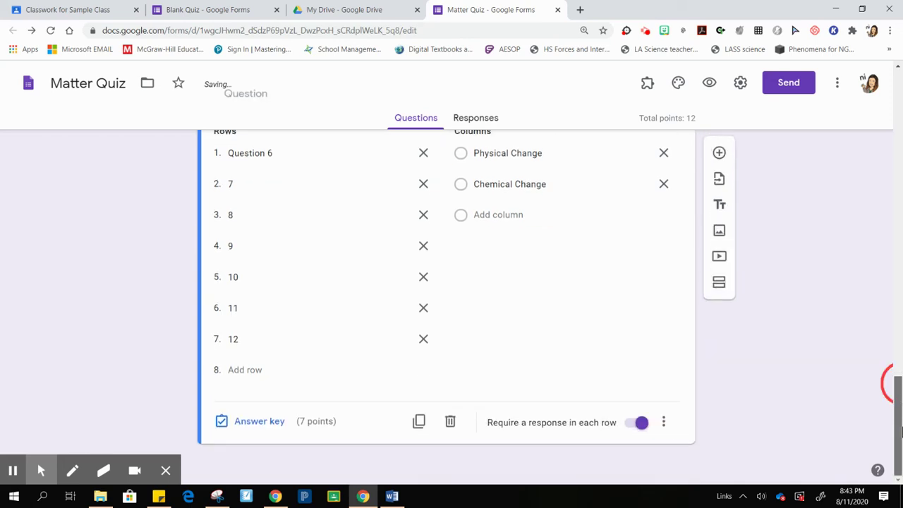
pyautogui.click(264, 422)
pyautogui.click(398, 193)
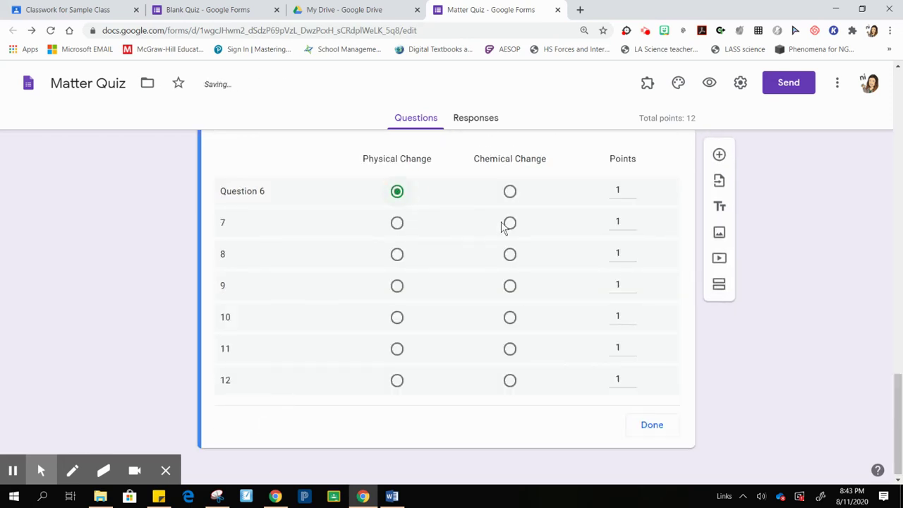
pyautogui.click(508, 225)
pyautogui.click(509, 254)
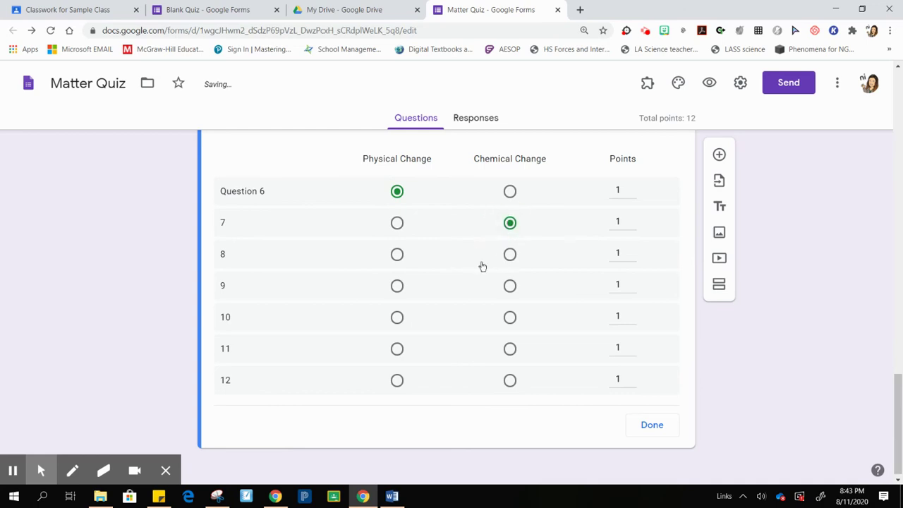
pyautogui.click(397, 286)
pyautogui.click(397, 317)
pyautogui.click(398, 348)
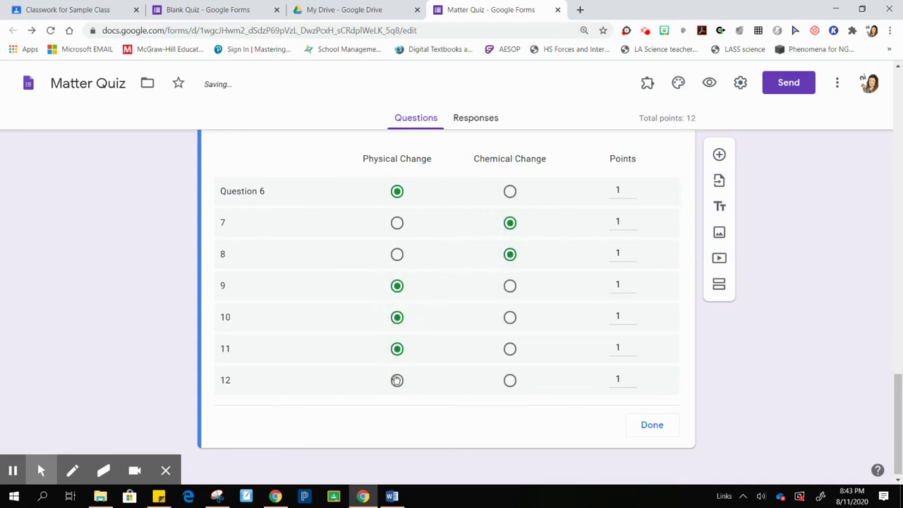
pyautogui.click(397, 380)
pyautogui.click(651, 427)
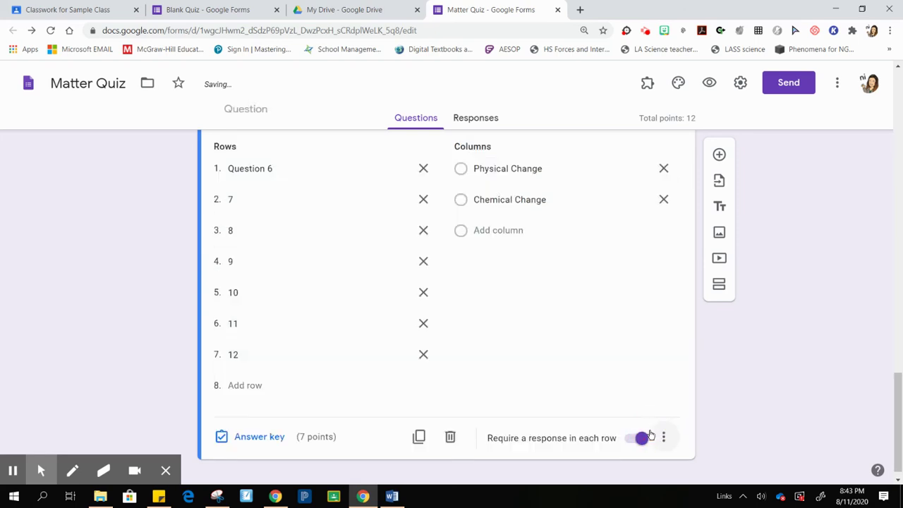
# Preview the Matter Quiz as respondents see it, look through its images and answer grids, and close the preview
pyautogui.moveTo(897, 423); pyautogui.dragTo(690, 121)
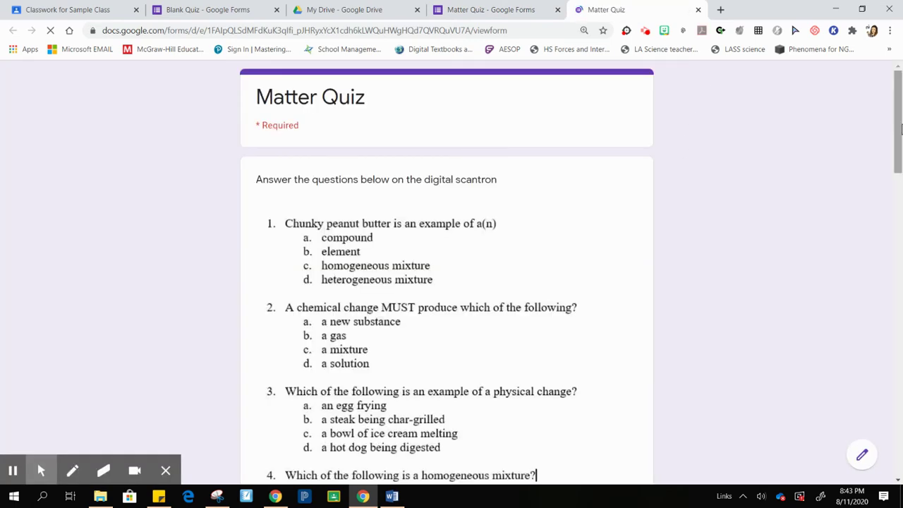
pyautogui.moveTo(902, 141); pyautogui.dragTo(902, 263)
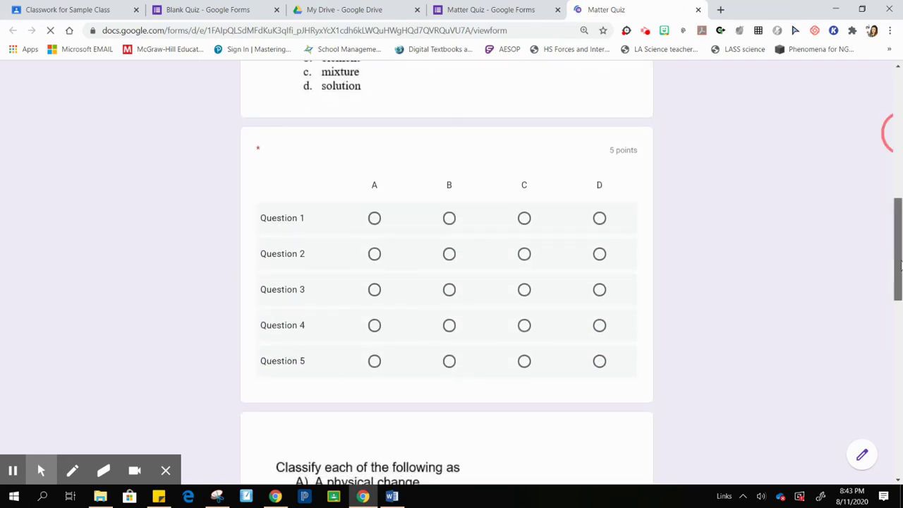
pyautogui.moveTo(902, 268); pyautogui.dragTo(863, 12)
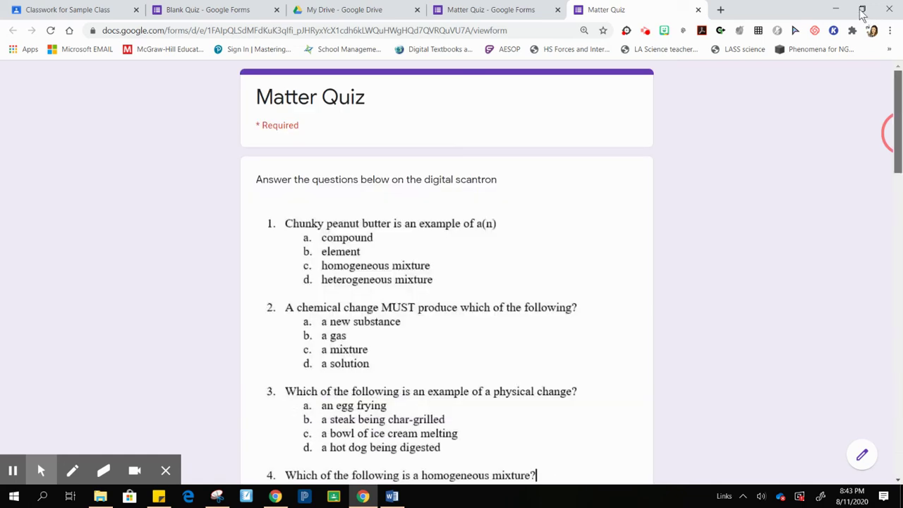
pyautogui.click(698, 9)
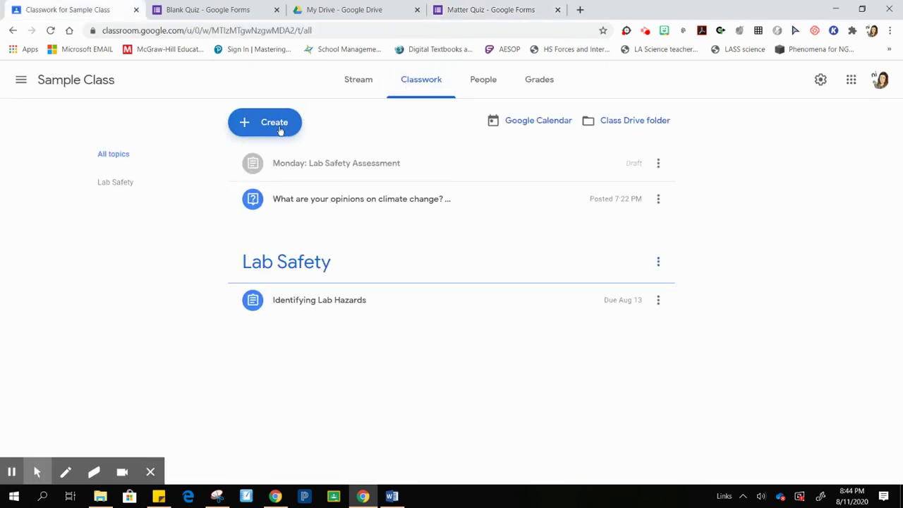
# In Google Classroom, start a new assignment for Sample Class and attach the Matter Quiz form from Google Drive
pyautogui.click(275, 127)
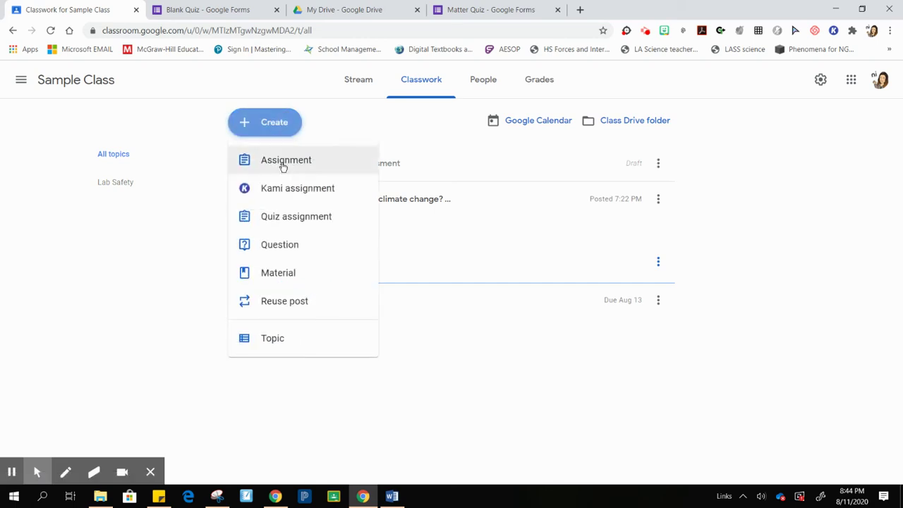
pyautogui.click(283, 163)
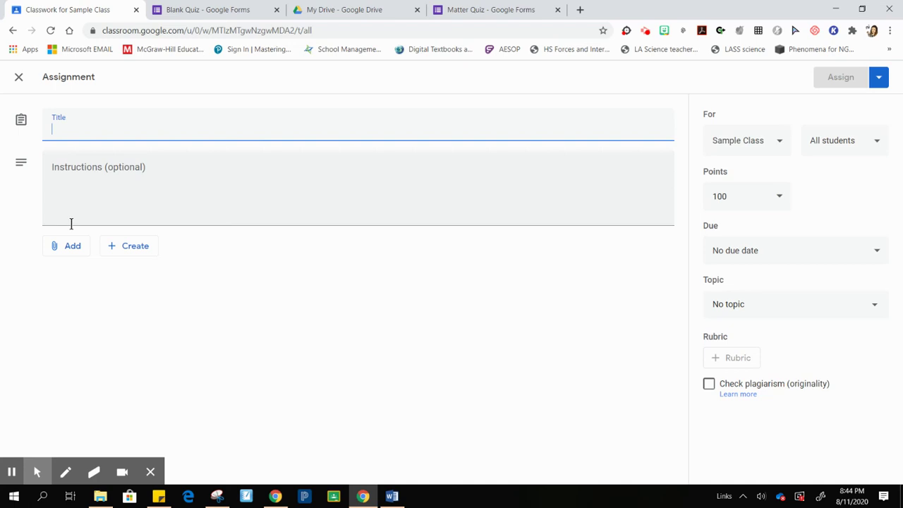
pyautogui.click(69, 246)
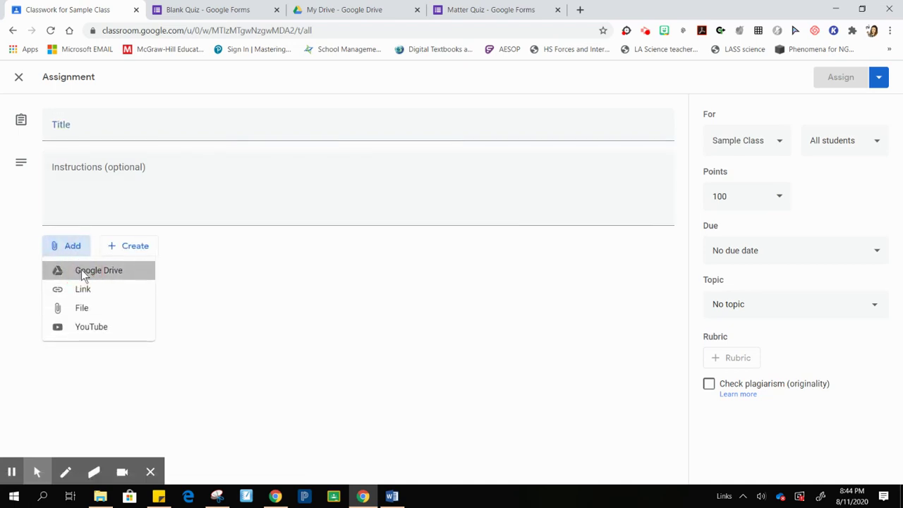
pyautogui.click(81, 272)
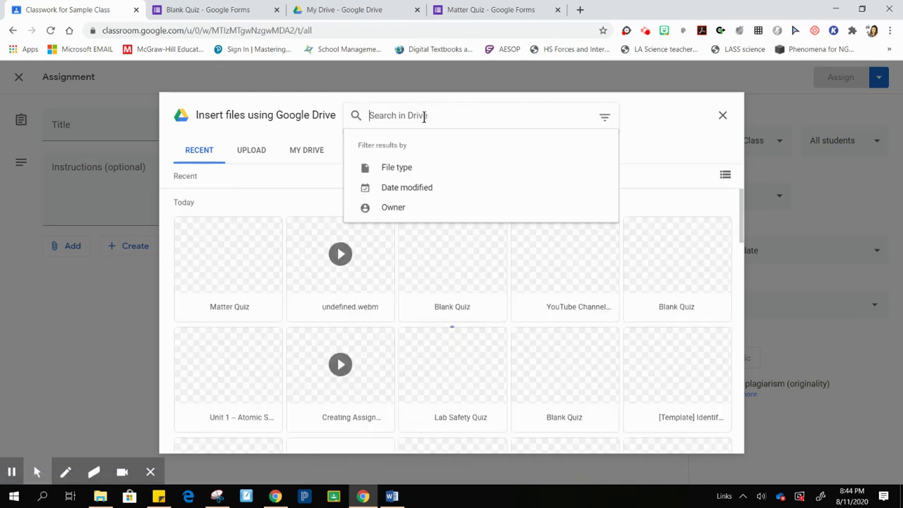
pyautogui.write('matter')
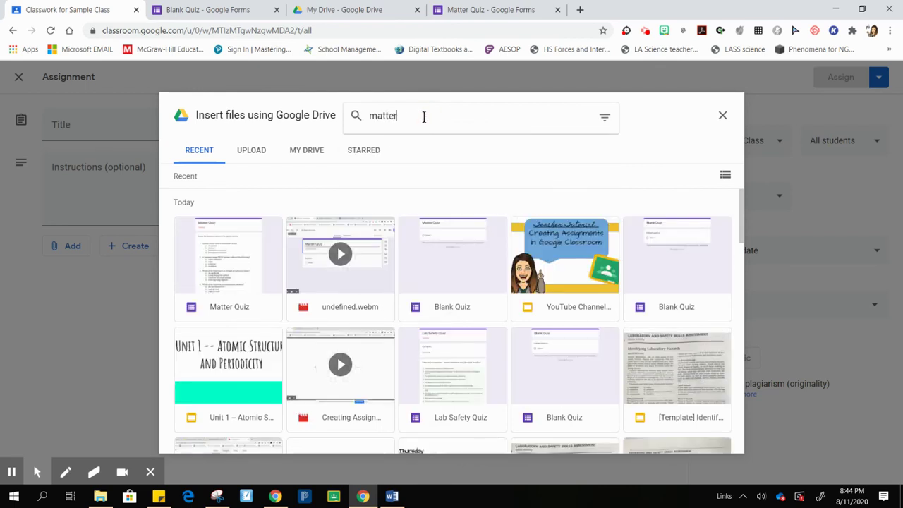
pyautogui.doubleClick(238, 262)
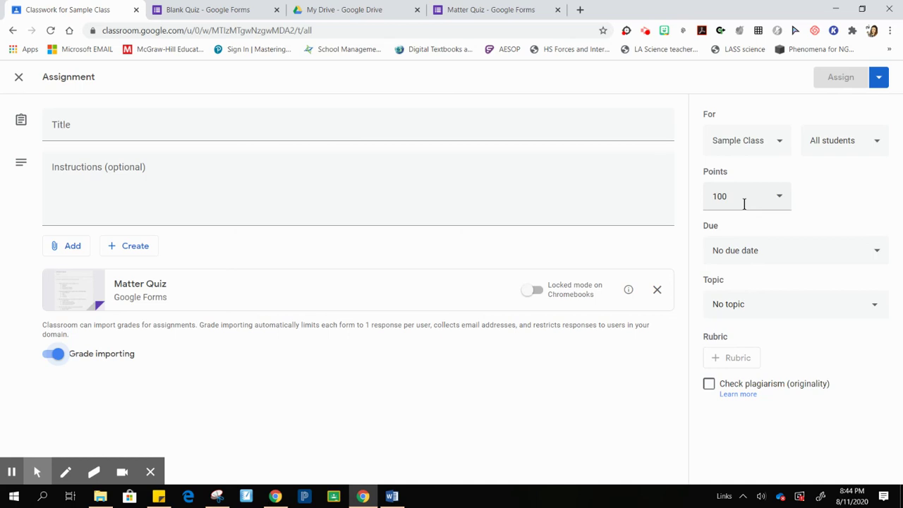
pyautogui.click(881, 145)
pyautogui.click(862, 130)
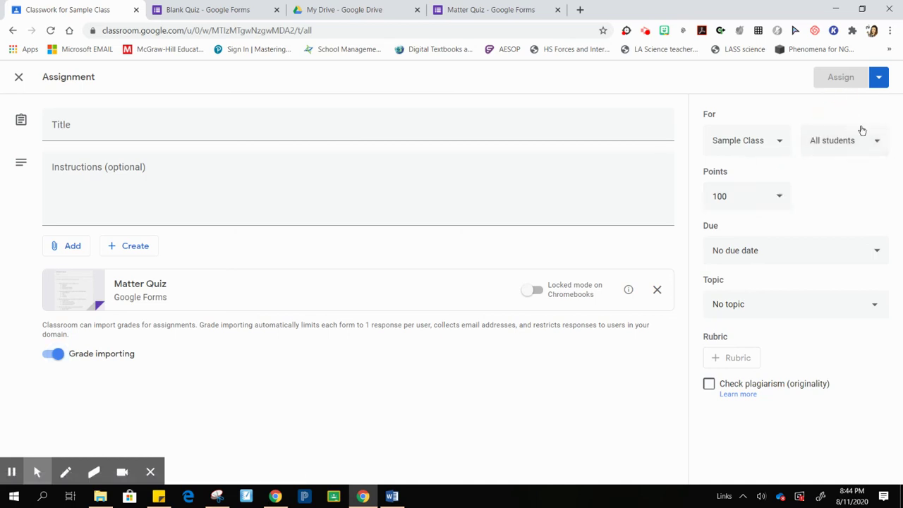
pyautogui.click(880, 80)
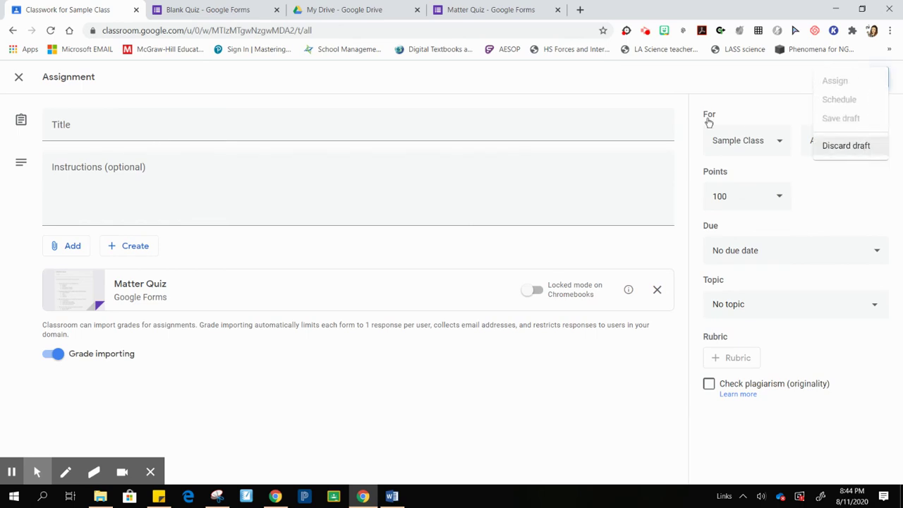
pyautogui.click(268, 130)
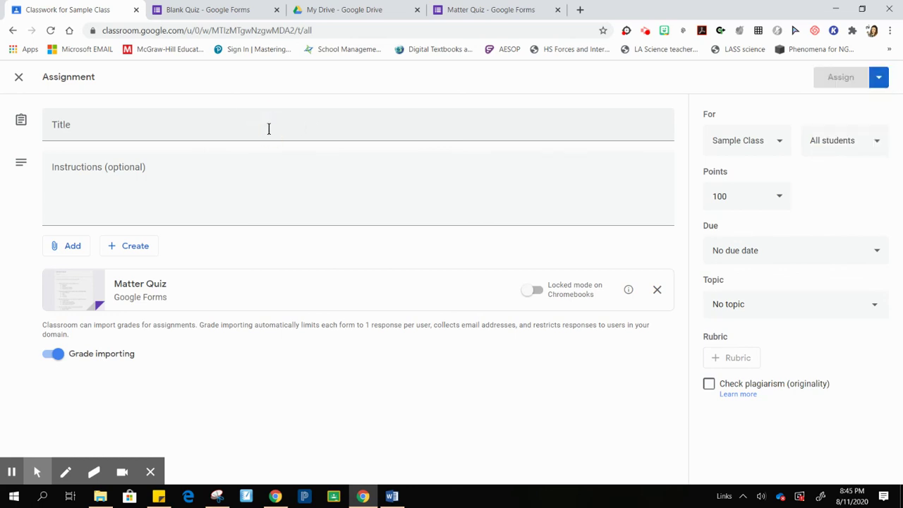
# Title the assignment Matter Quiz and close it, keeping it as a draft
pyautogui.click(269, 129)
pyautogui.write('Matter')
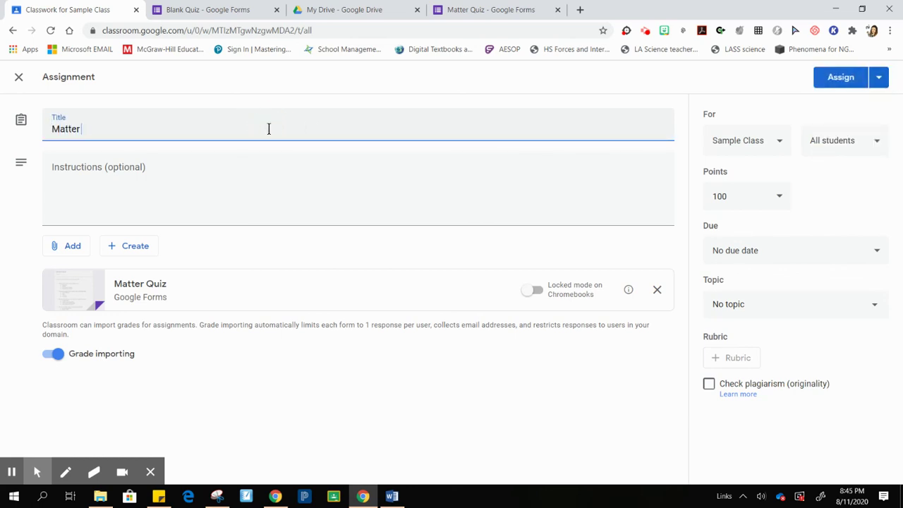
pyautogui.write(' Quiz')
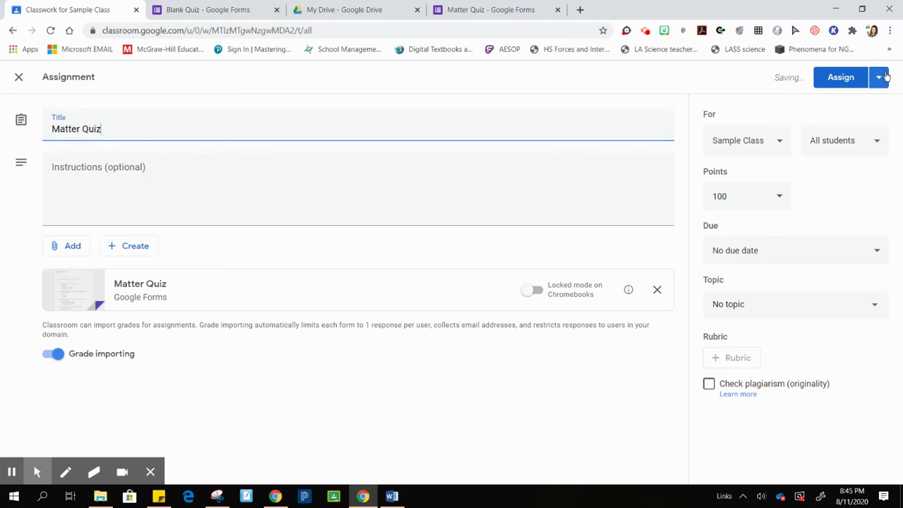
pyautogui.click(880, 77)
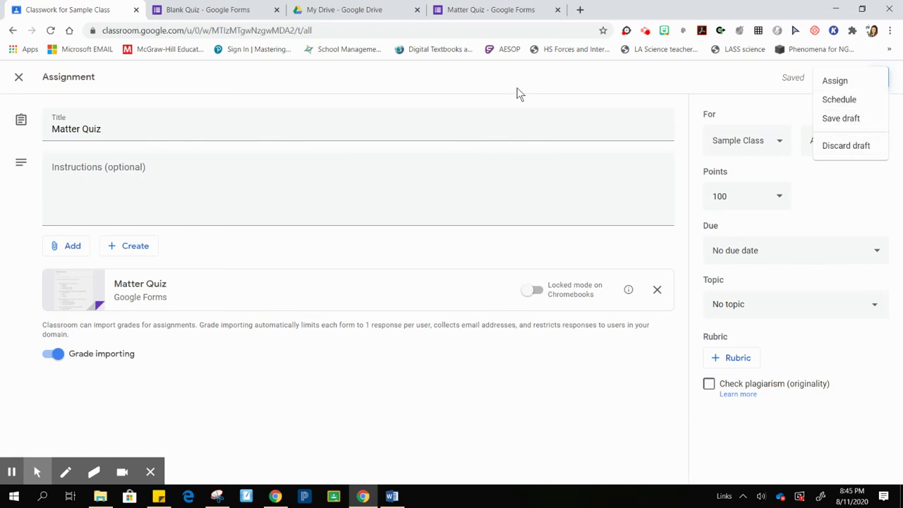
pyautogui.click(21, 79)
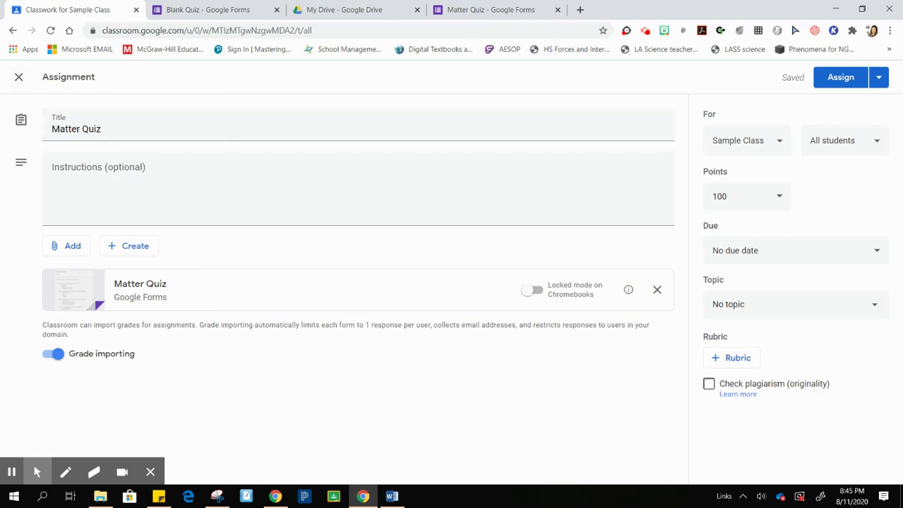
pyautogui.click(18, 77)
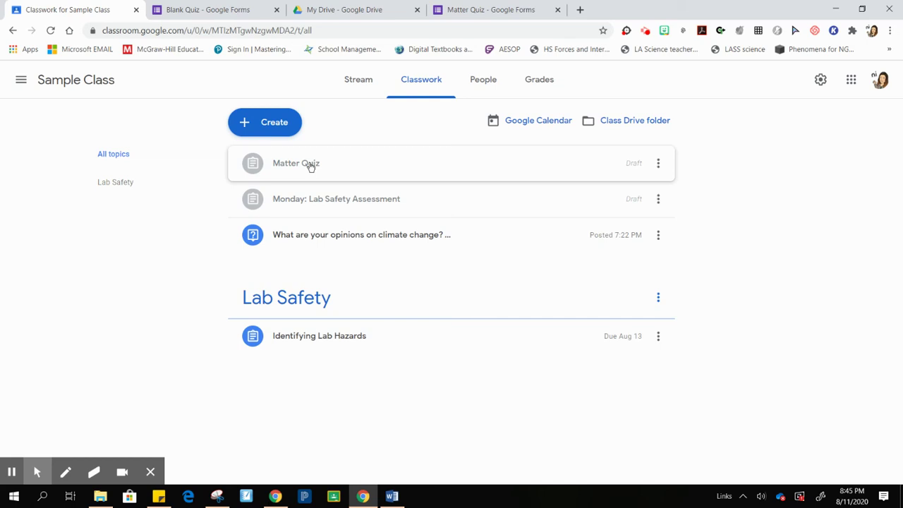
# Create a quiz assignment in Sample Class and open its attached Blank Quiz form
pyautogui.click(273, 126)
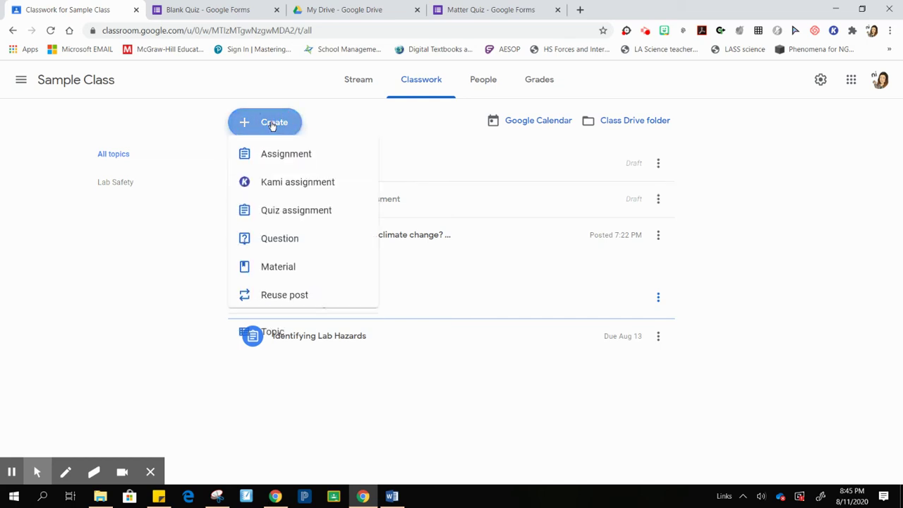
pyautogui.click(274, 219)
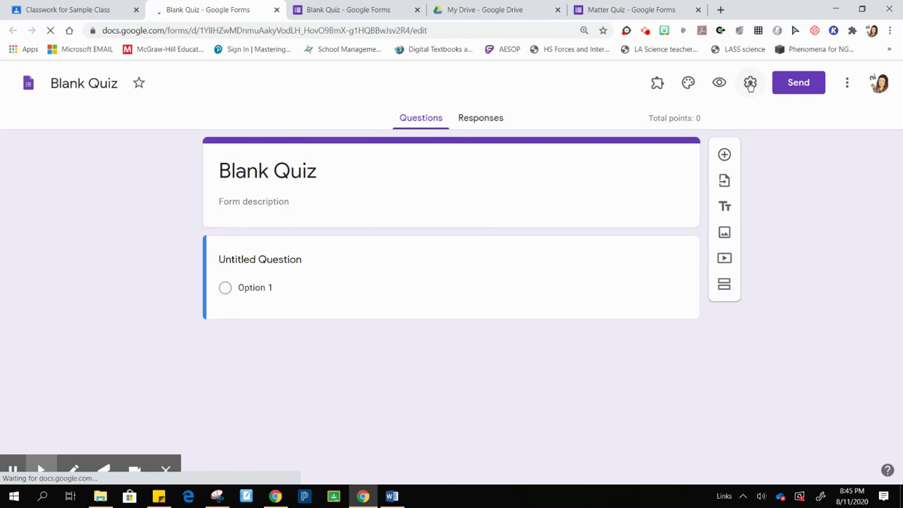
# Review the Blank Quiz form's quiz settings, including grade release and what respondents can see, and save them
pyautogui.click(751, 84)
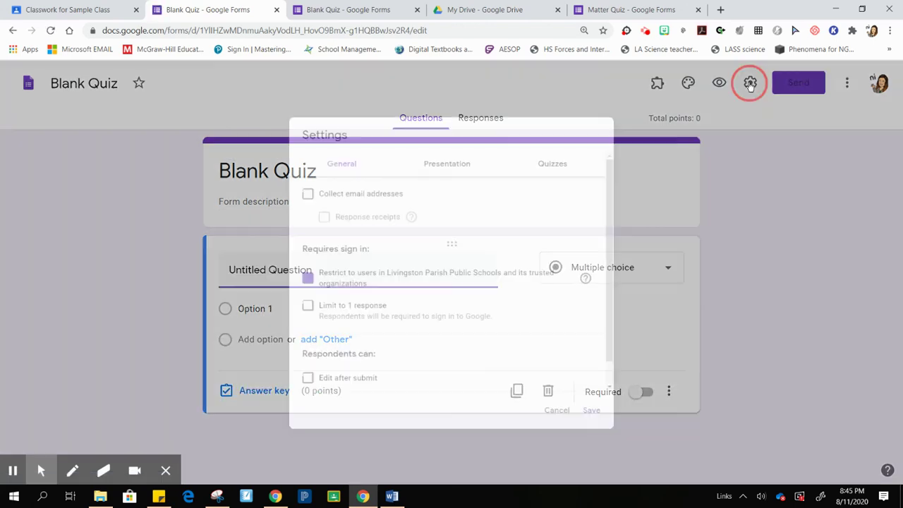
pyautogui.click(581, 146)
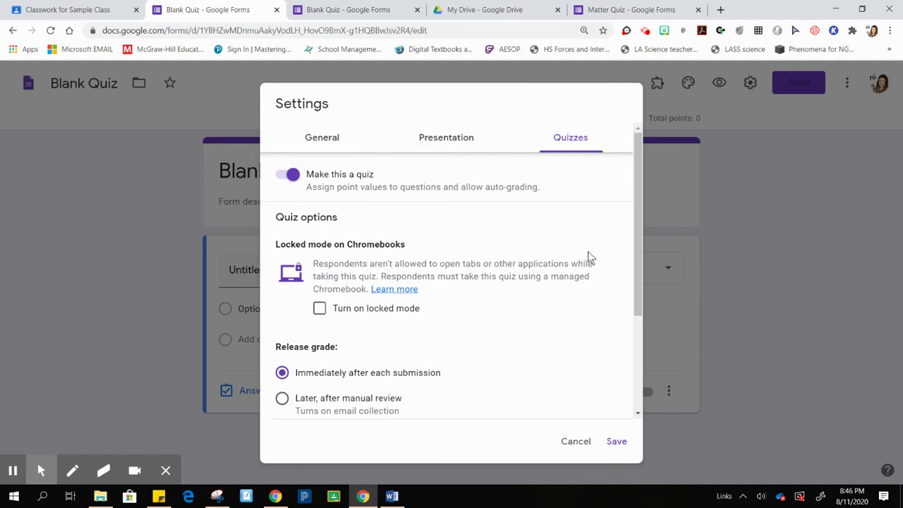
pyautogui.moveTo(634, 254); pyautogui.dragTo(641, 356)
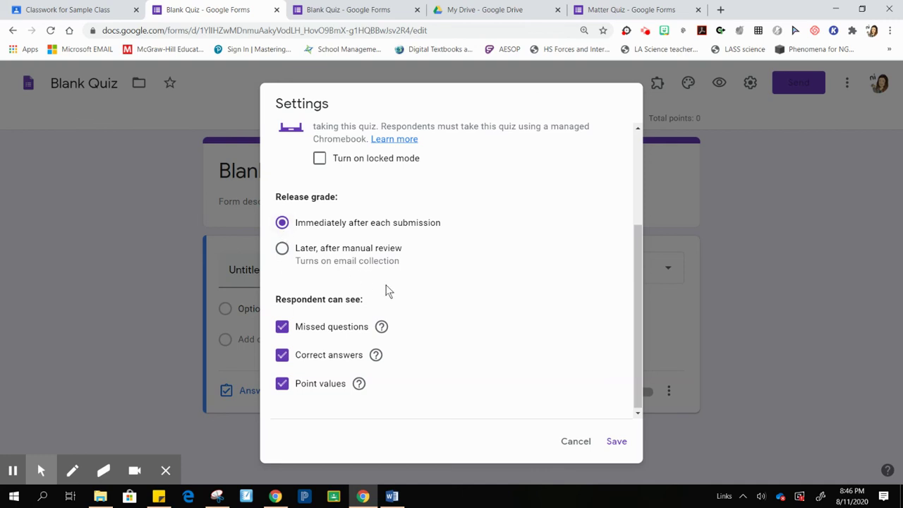
pyautogui.click(615, 441)
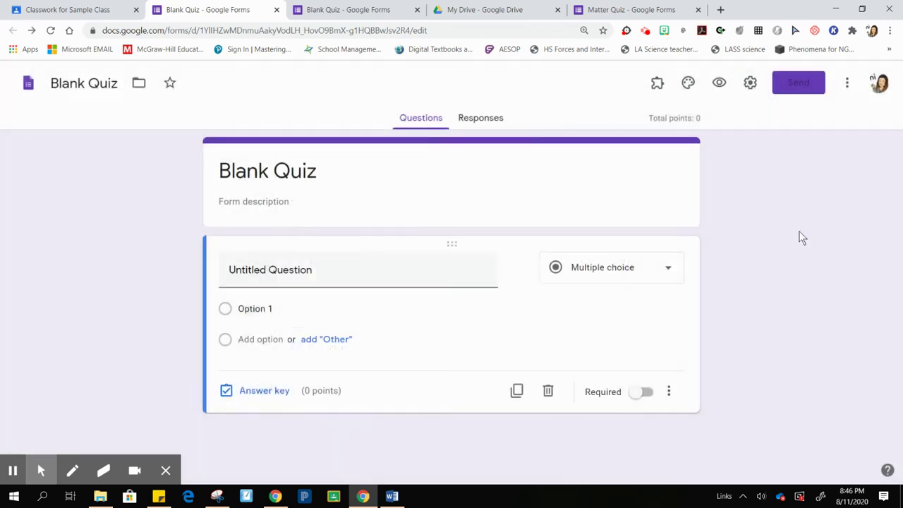
# Open the form's preferences to examine the default settings for forms and new questions
pyautogui.click(846, 84)
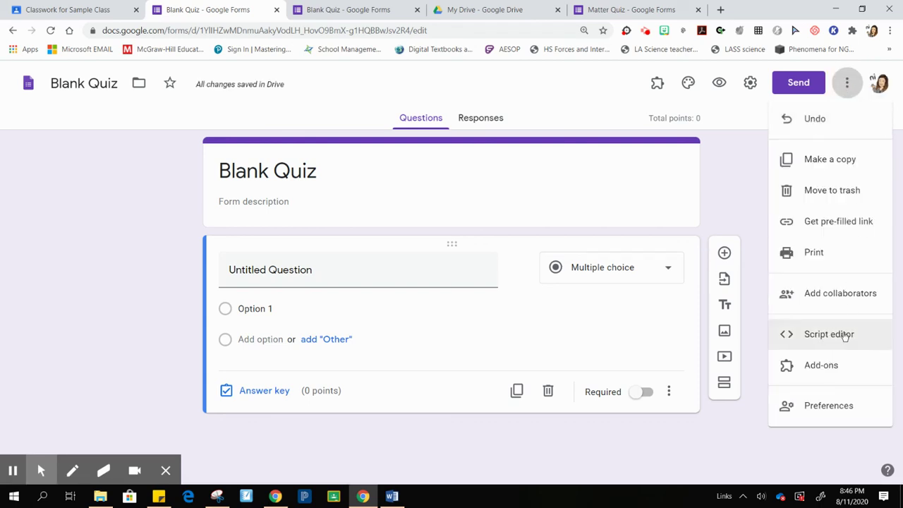
pyautogui.click(832, 408)
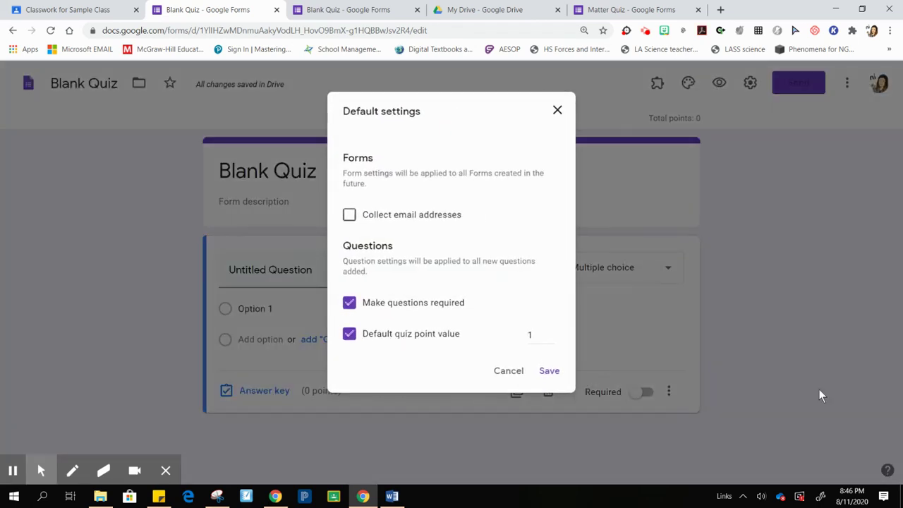